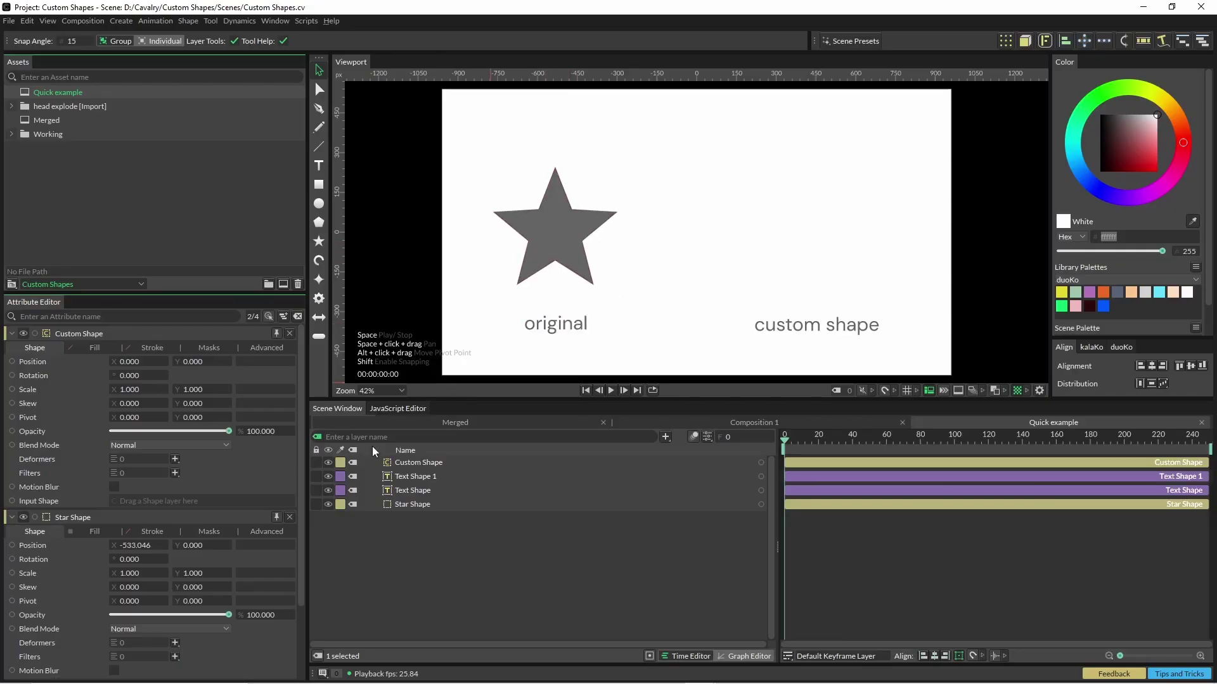
# Connect the Star Shape as the Custom Shape's Input Shape and move the Custom Shape above the "custom shape" label
pyautogui.click(415, 462)
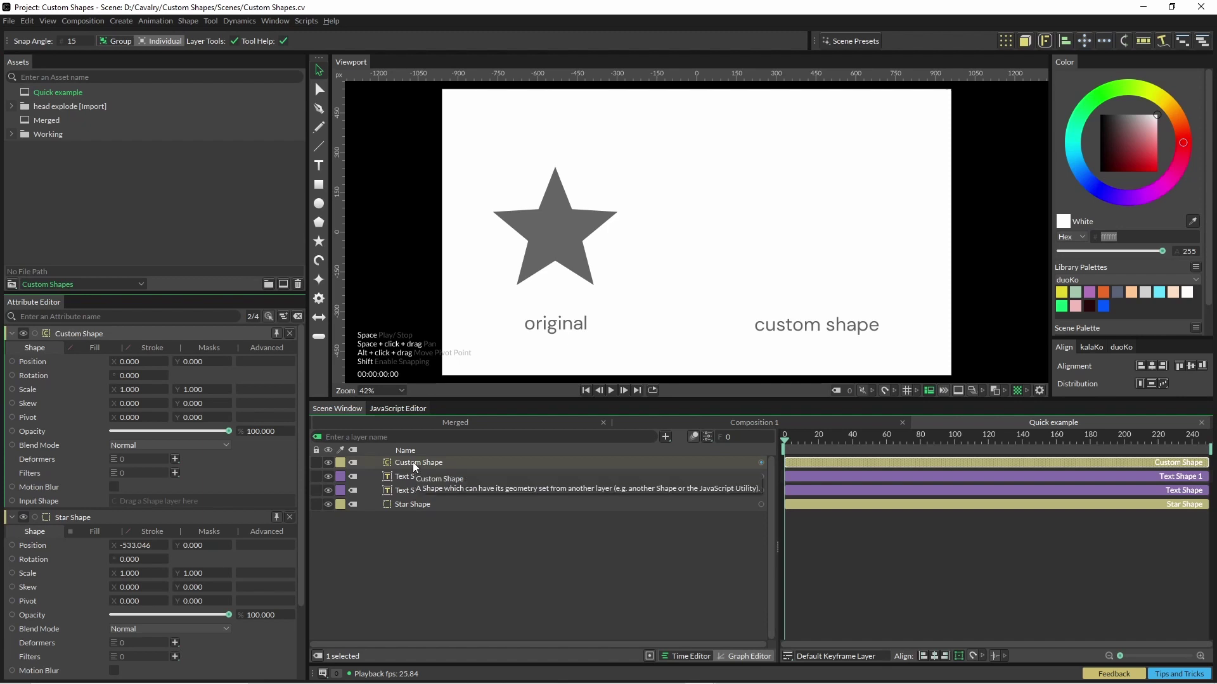
pyautogui.moveTo(413, 504); pyautogui.dragTo(232, 506)
pyautogui.moveTo(691, 262); pyautogui.dragTo(818, 262)
# Set the Star Shape's radius to 162 and its number of sides to 20
pyautogui.click(402, 505)
pyautogui.moveTo(131, 516)
pyautogui.mouseDown()
pyautogui.moveTo(192, 516)
pyautogui.moveTo(42, 516)
pyautogui.moveTo(136, 515)
pyautogui.moveTo(110, 515)
pyautogui.mouseUp()
pyautogui.moveTo(130, 558); pyautogui.dragTo(152, 560)
# Change the Star Shape's fill colour to red, ee2828
pyautogui.click(104, 349)
pyautogui.click(128, 373)
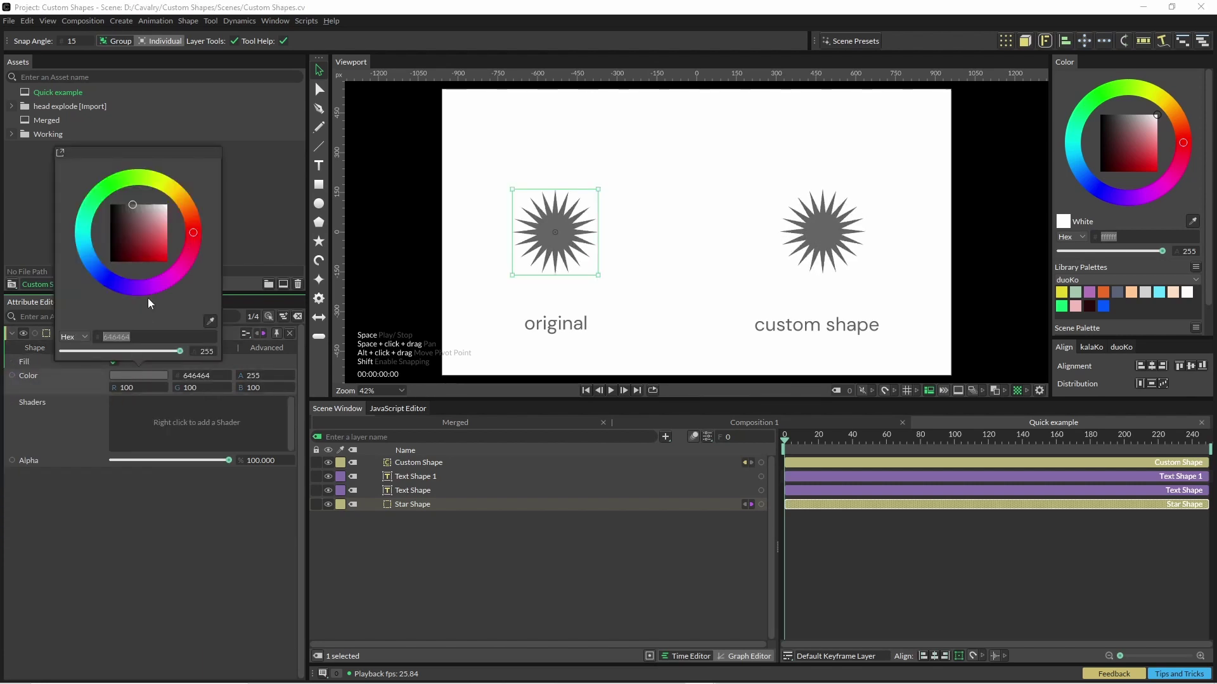
pyautogui.click(162, 252)
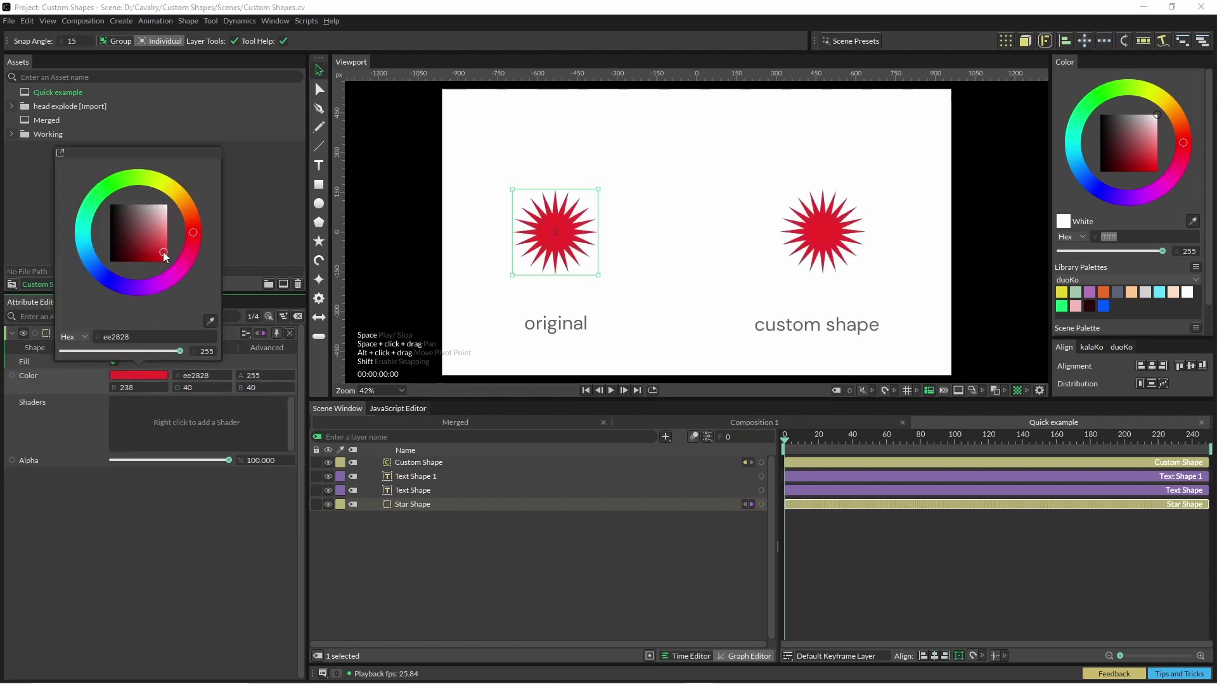
# Enable the Custom Shape's own fill and set its colour to magenta, f408d6
pyautogui.click(407, 465)
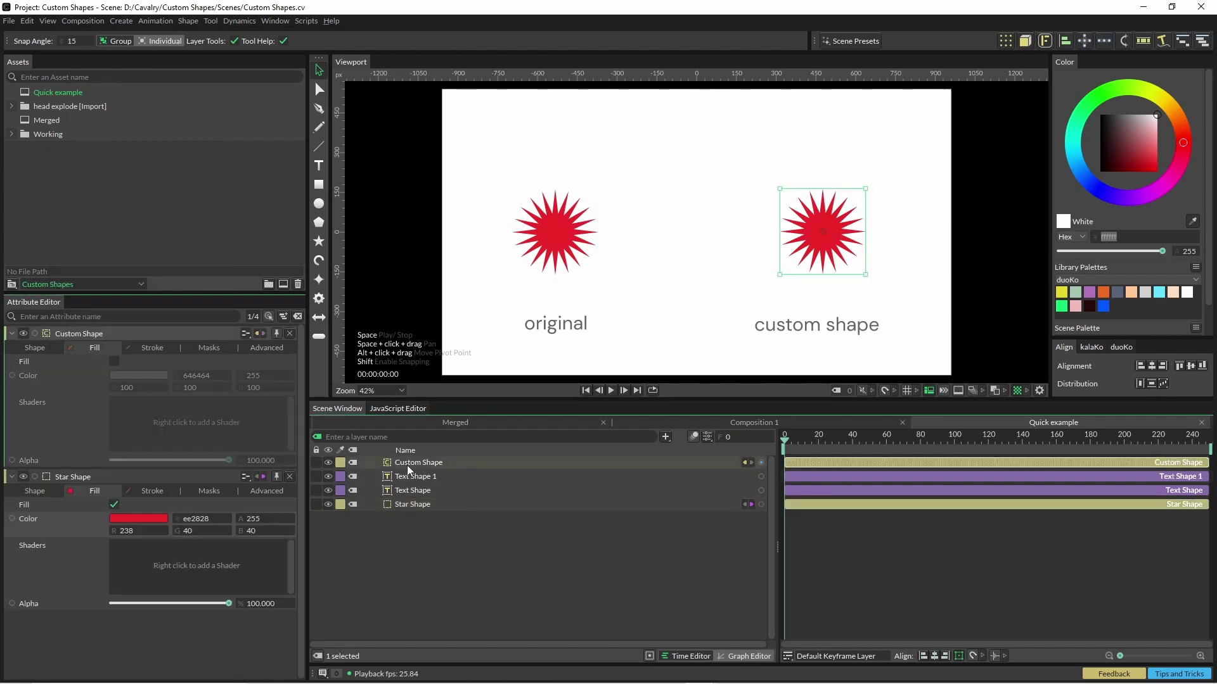
pyautogui.click(114, 361)
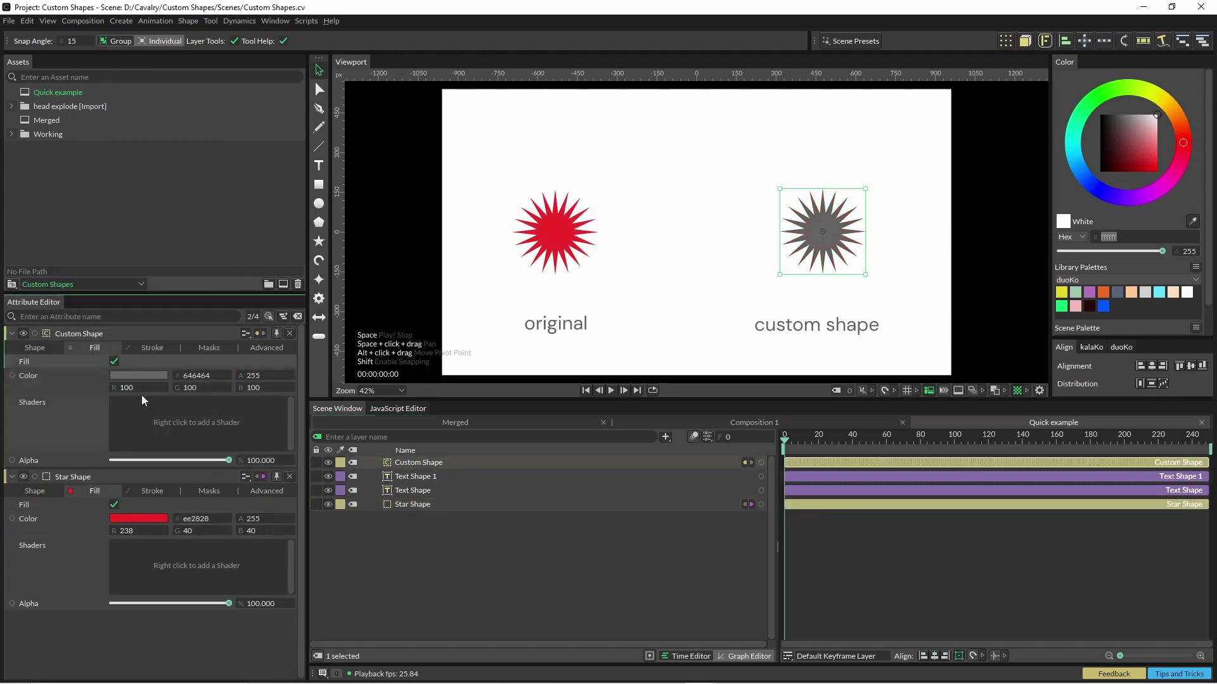
pyautogui.click(162, 373)
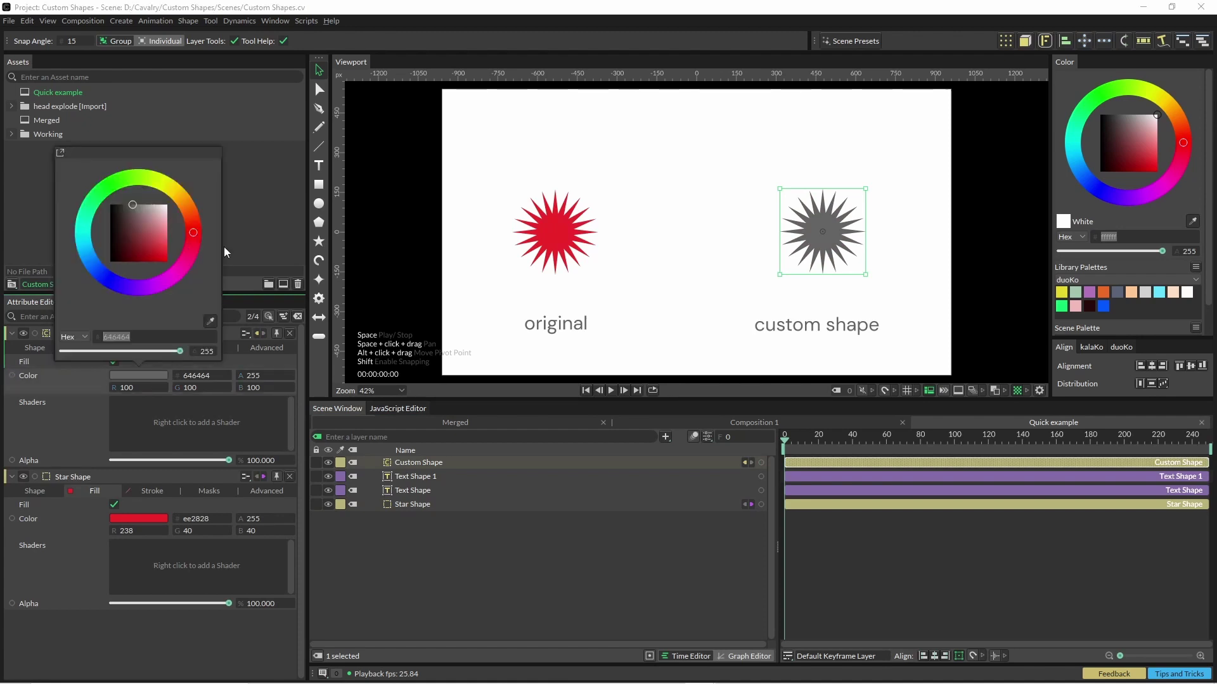
pyautogui.click(172, 278)
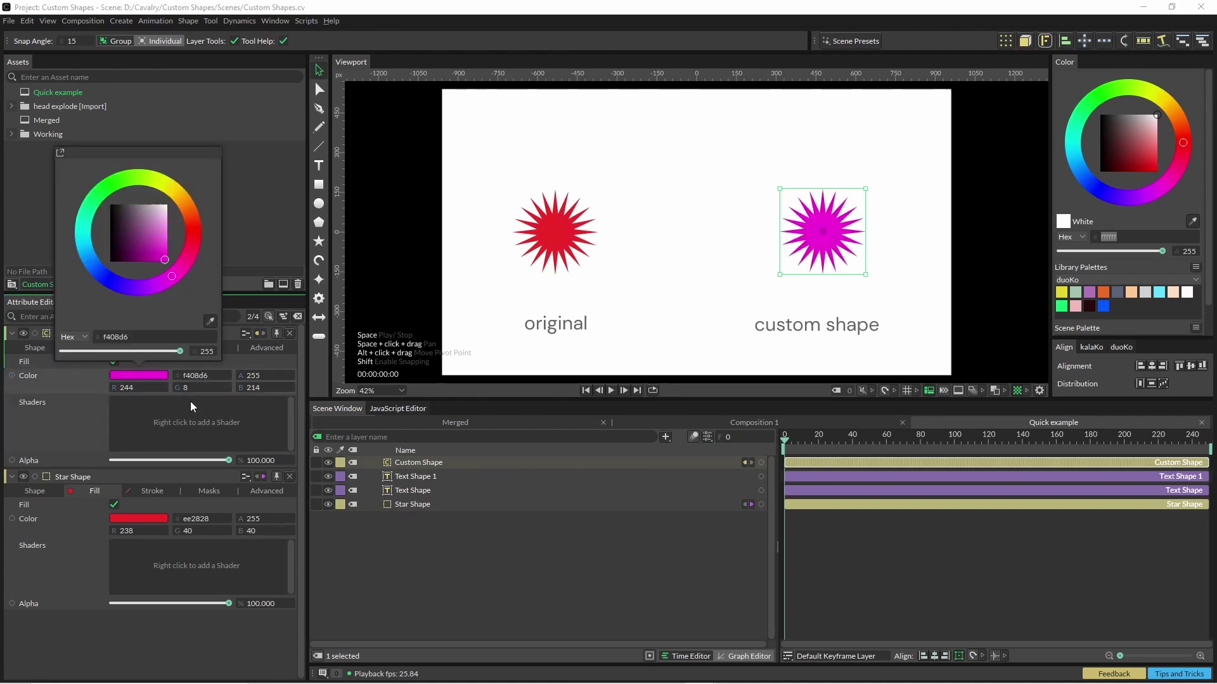
# Switch the Custom Shape's stroke on and back off
pyautogui.click(151, 349)
pyautogui.click(114, 362)
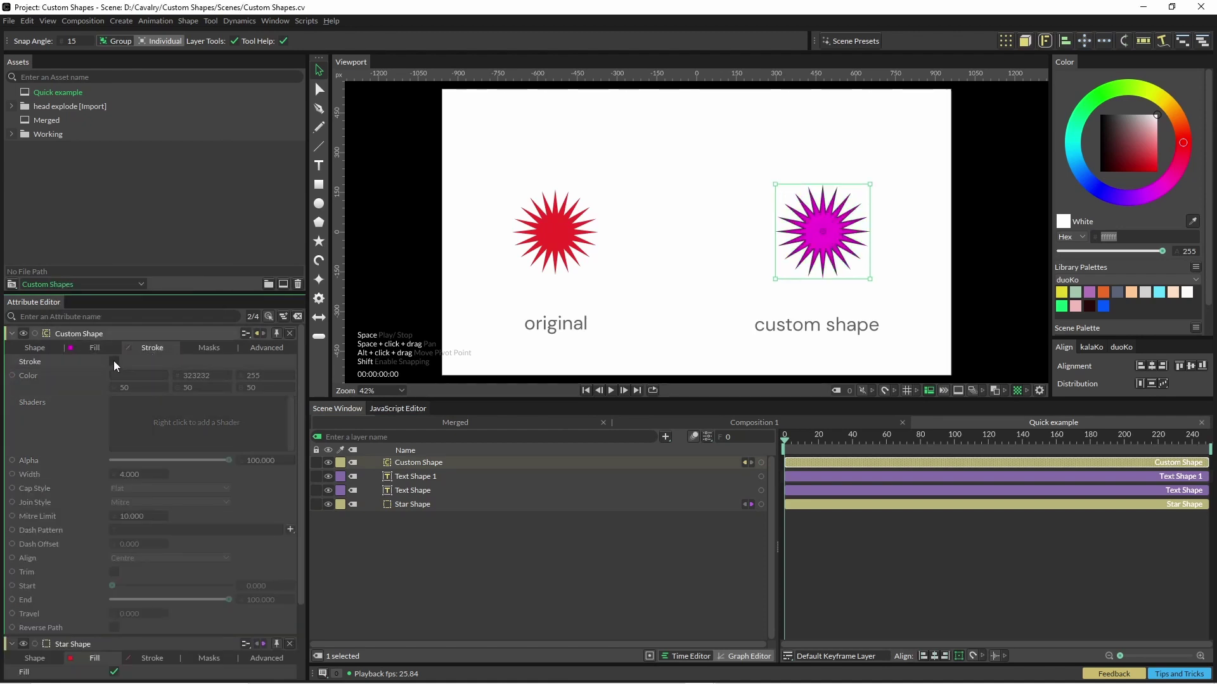
pyautogui.click(114, 361)
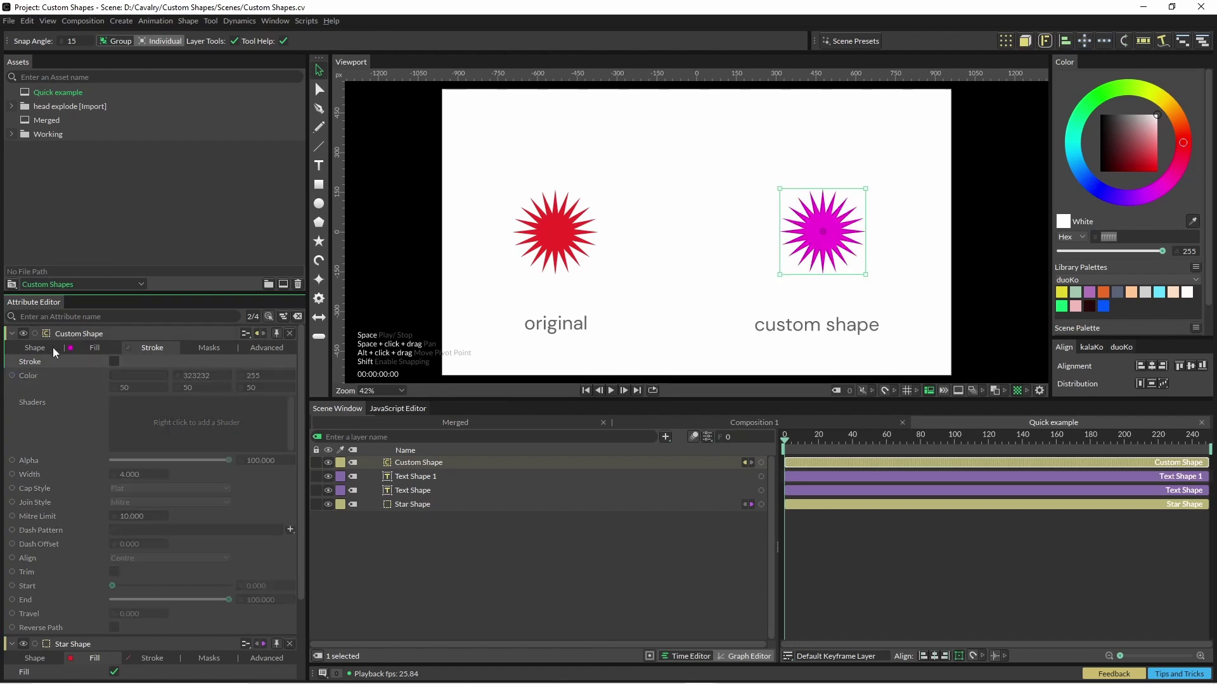
# Add a Noise deformer to the Star Shape and briefly play the animation
pyautogui.click(412, 505)
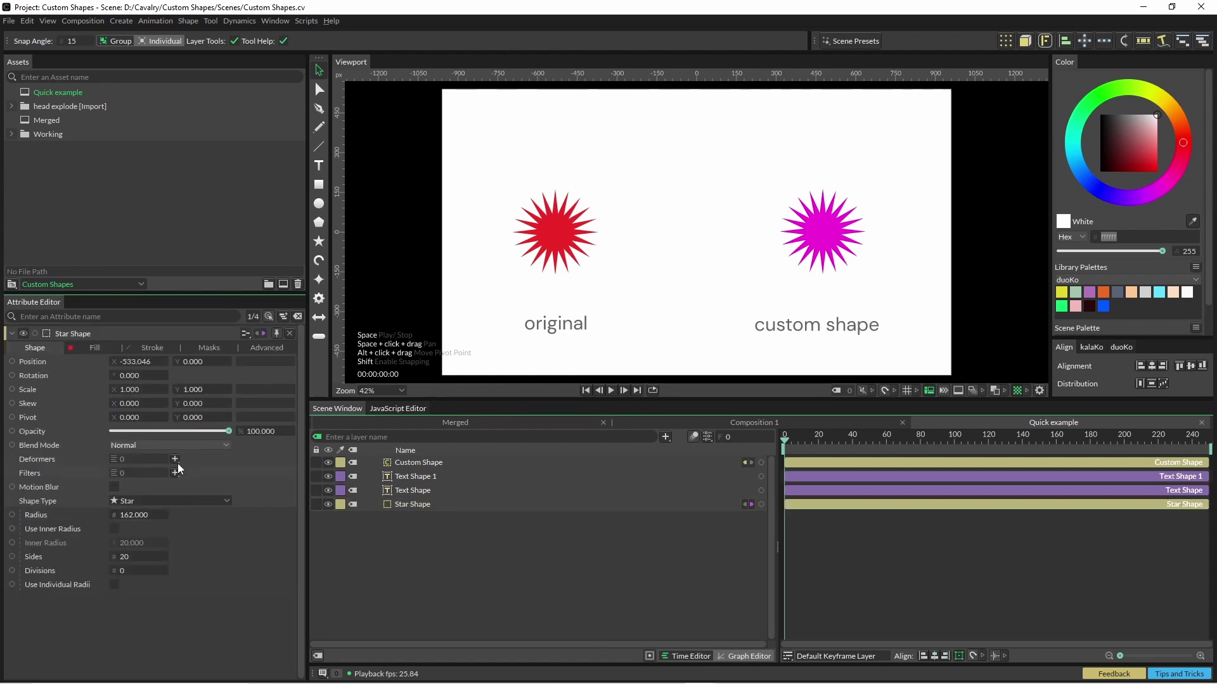
pyautogui.click(175, 459)
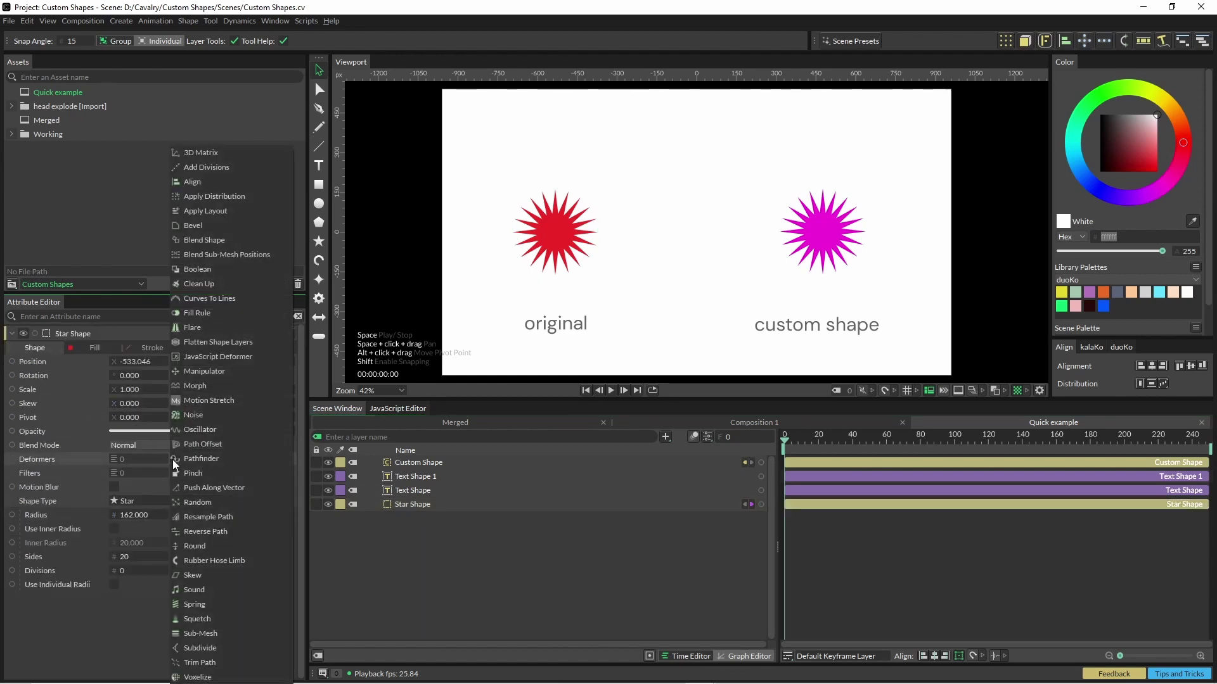
pyautogui.click(196, 415)
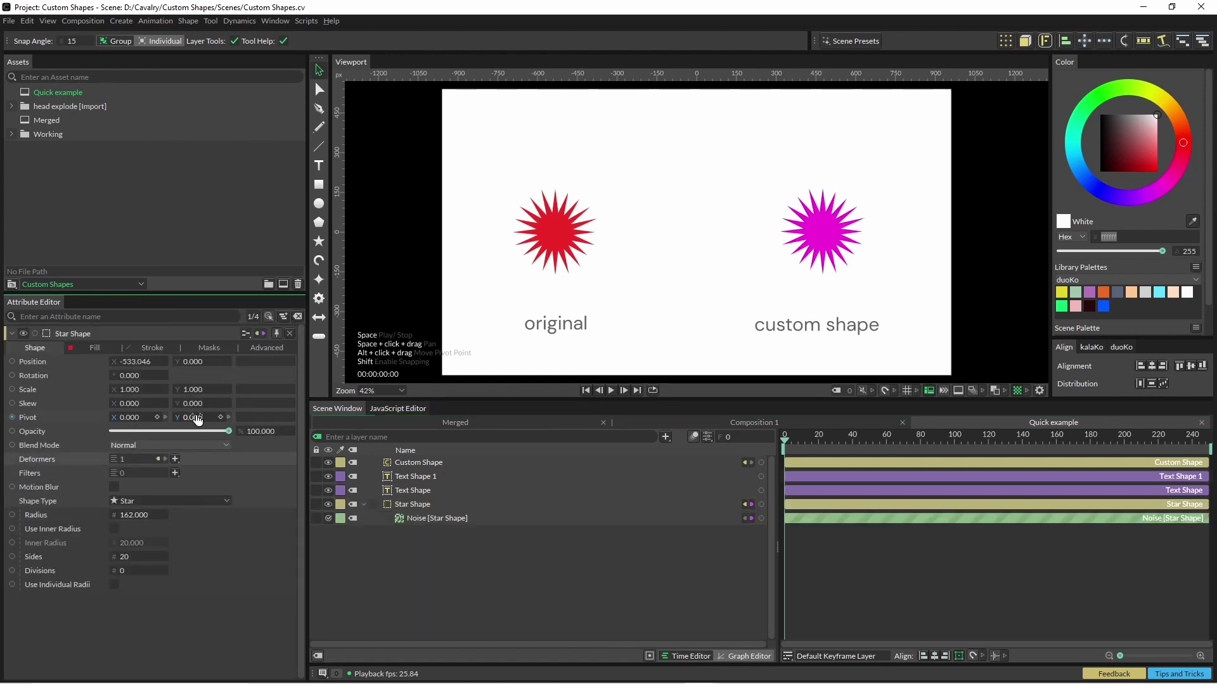
pyautogui.press('space')
pyautogui.press('space')
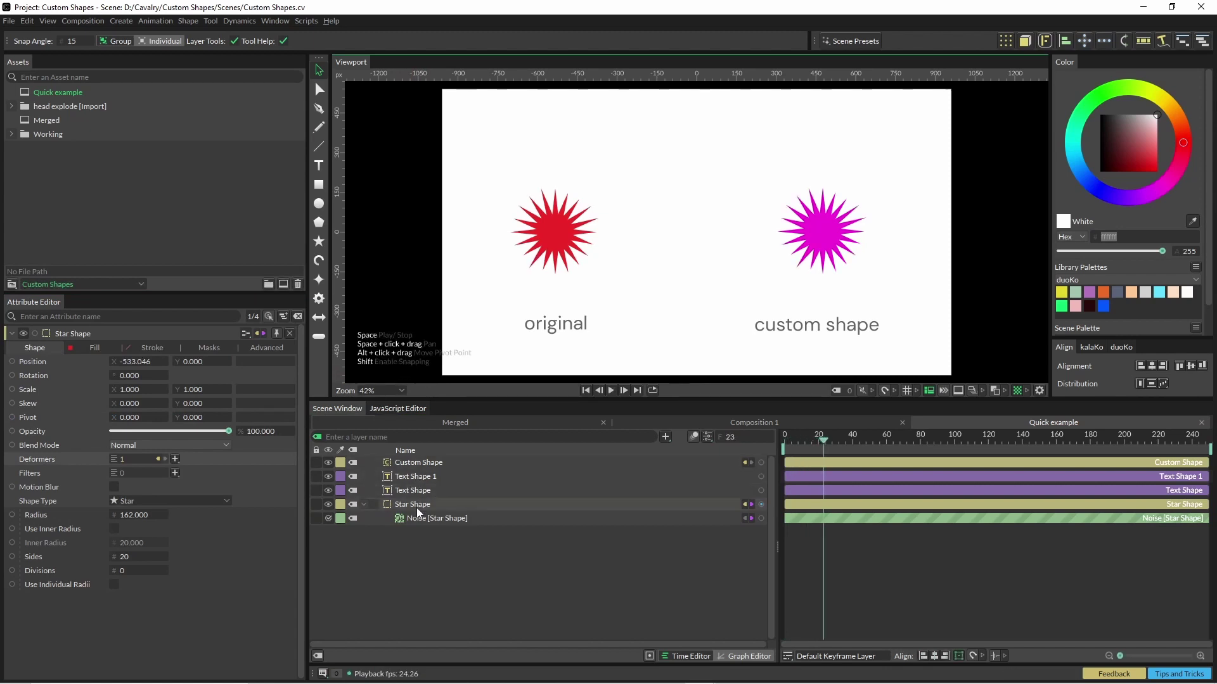
# Set the Noise deformer's strength to 363 and play the animation to preview the distortion
pyautogui.click(416, 518)
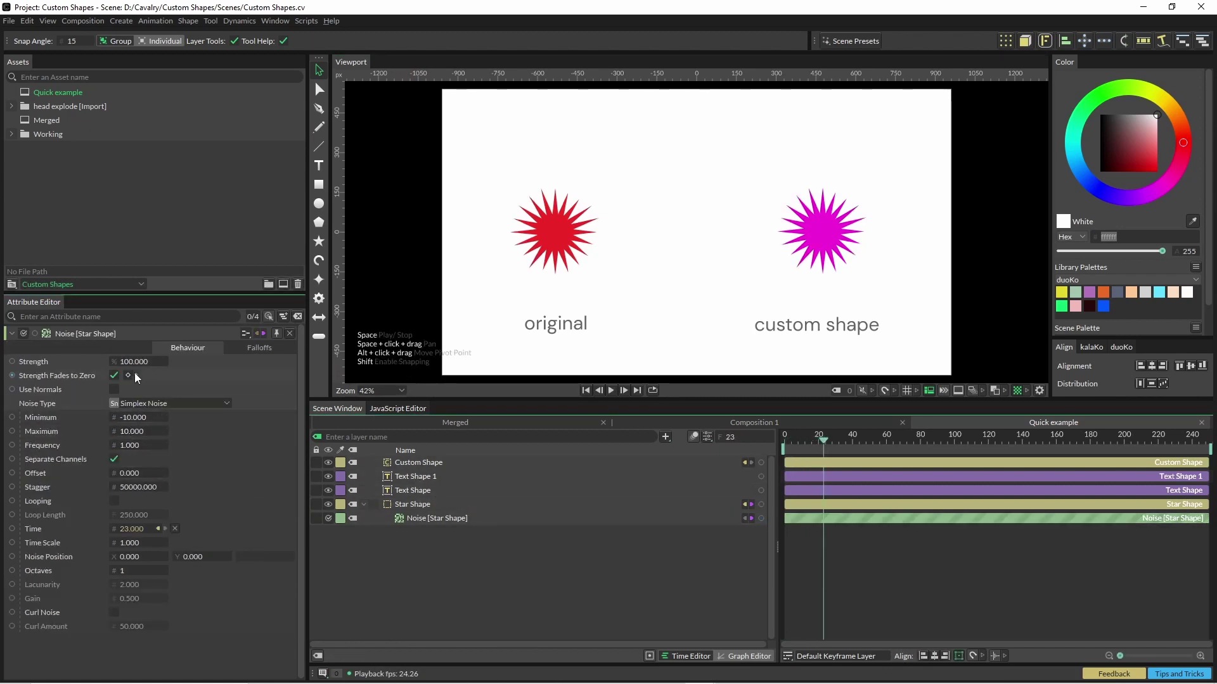
pyautogui.moveTo(134, 363); pyautogui.dragTo(291, 363)
pyautogui.press('space')
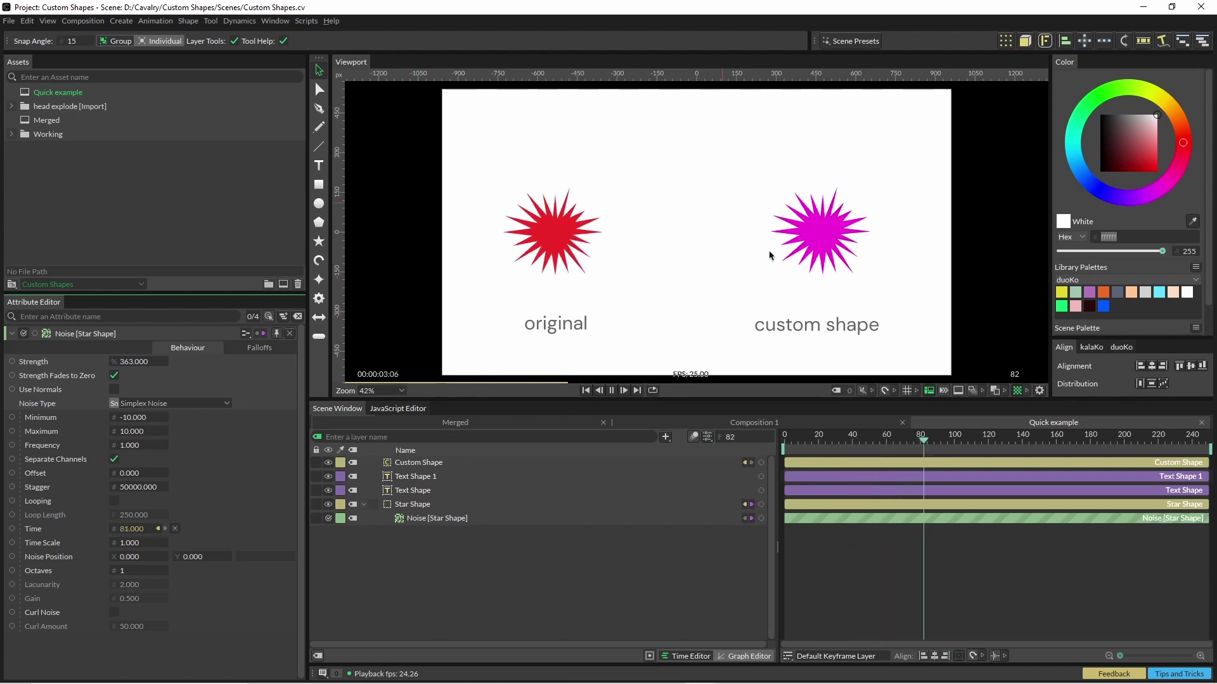
pyautogui.press('space')
# Disconnect the Noise deformer from the Star Shape's deformers
pyautogui.click(444, 519)
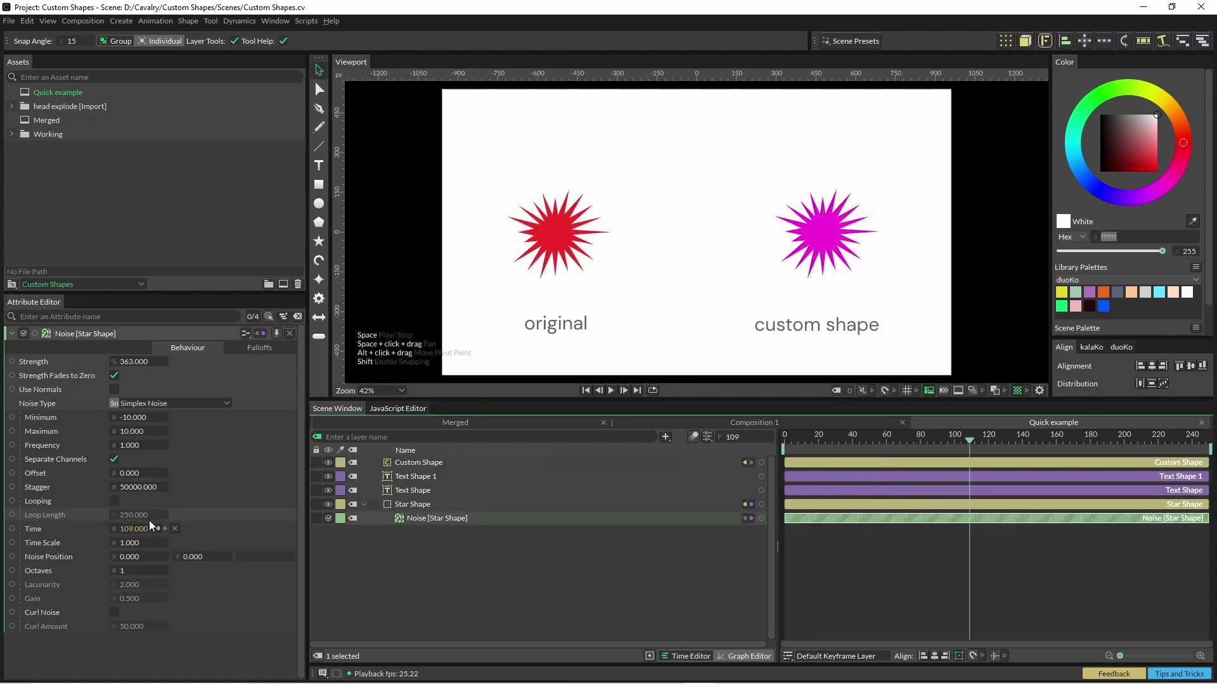
pyautogui.click(431, 504)
pyautogui.click(161, 458)
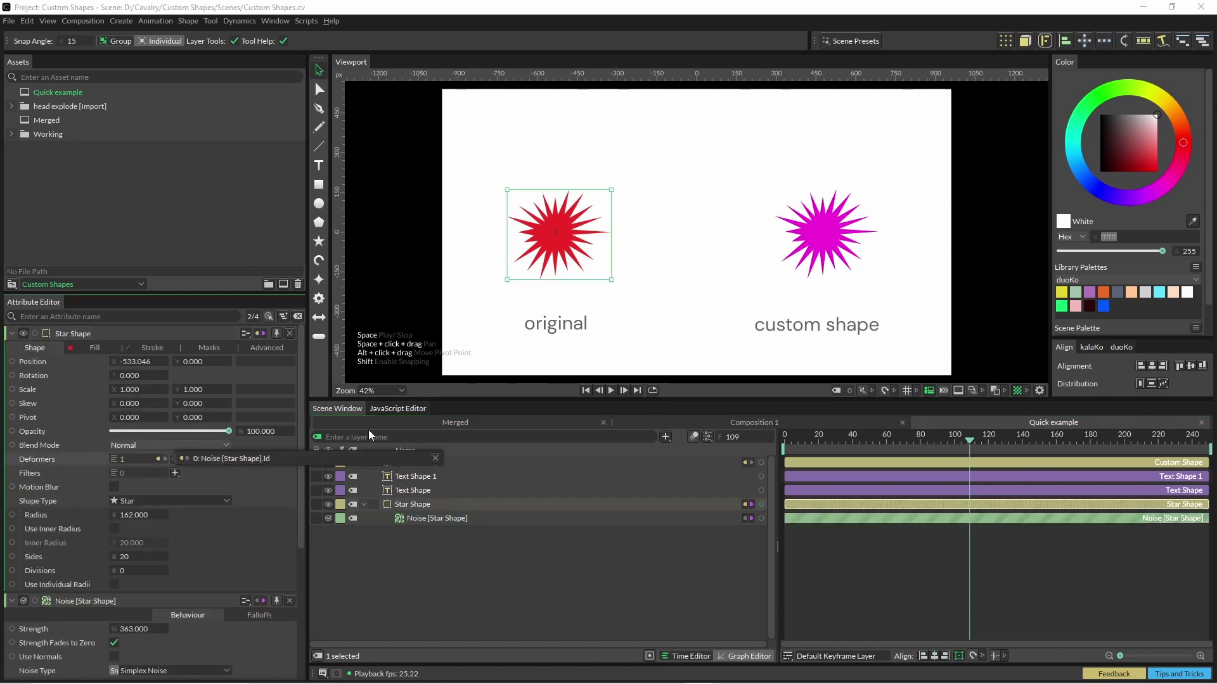
pyautogui.click(436, 458)
# Connect the Noise deformer to a new index of the Custom Shape's deformers and preview the animation
pyautogui.moveTo(760, 520); pyautogui.dragTo(442, 463)
pyautogui.moveTo(500, 219)
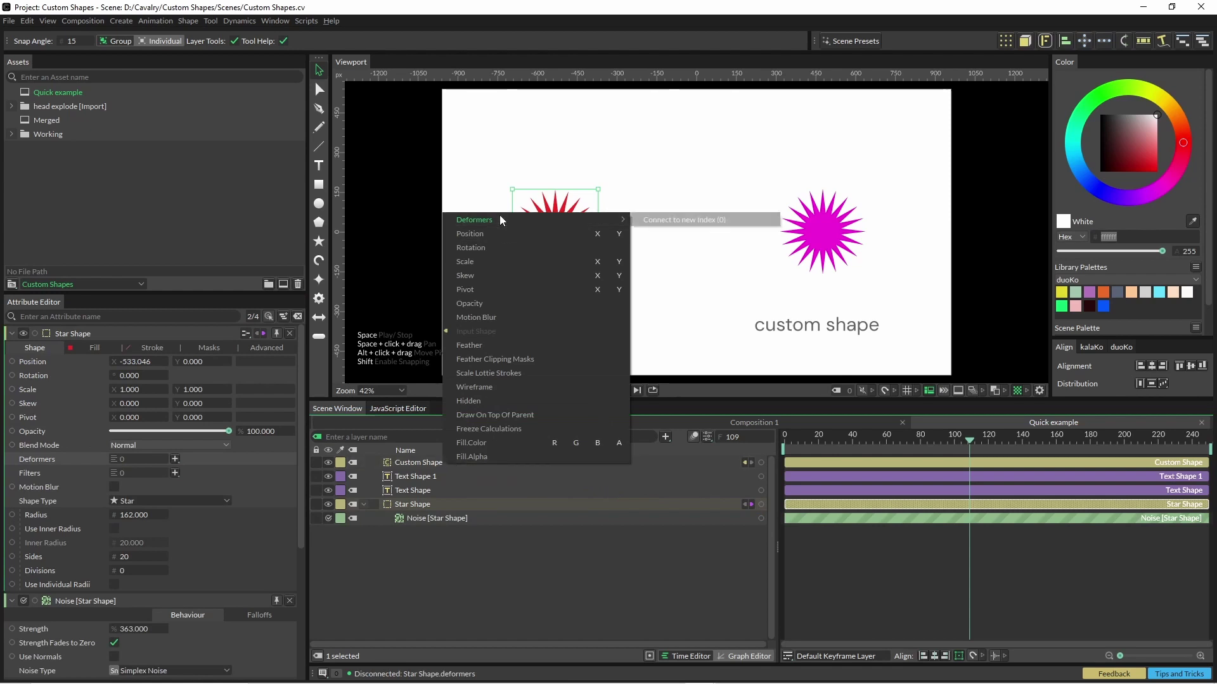
pyautogui.click(647, 223)
pyautogui.press('space')
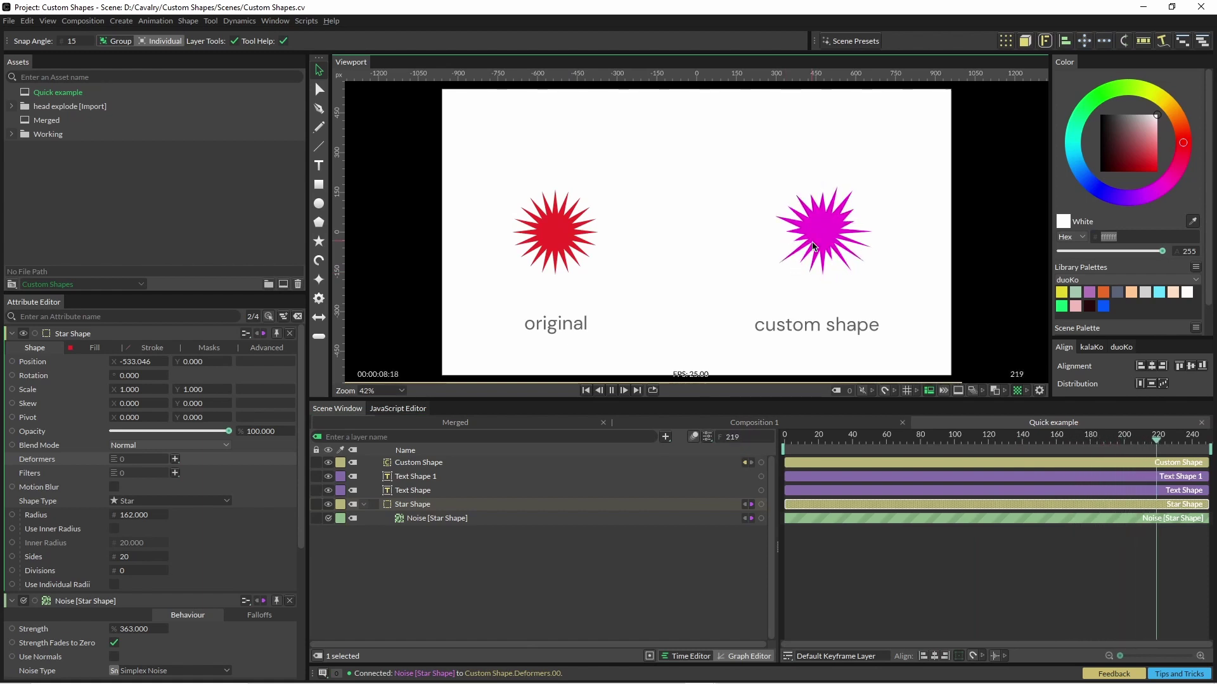
pyautogui.press('space')
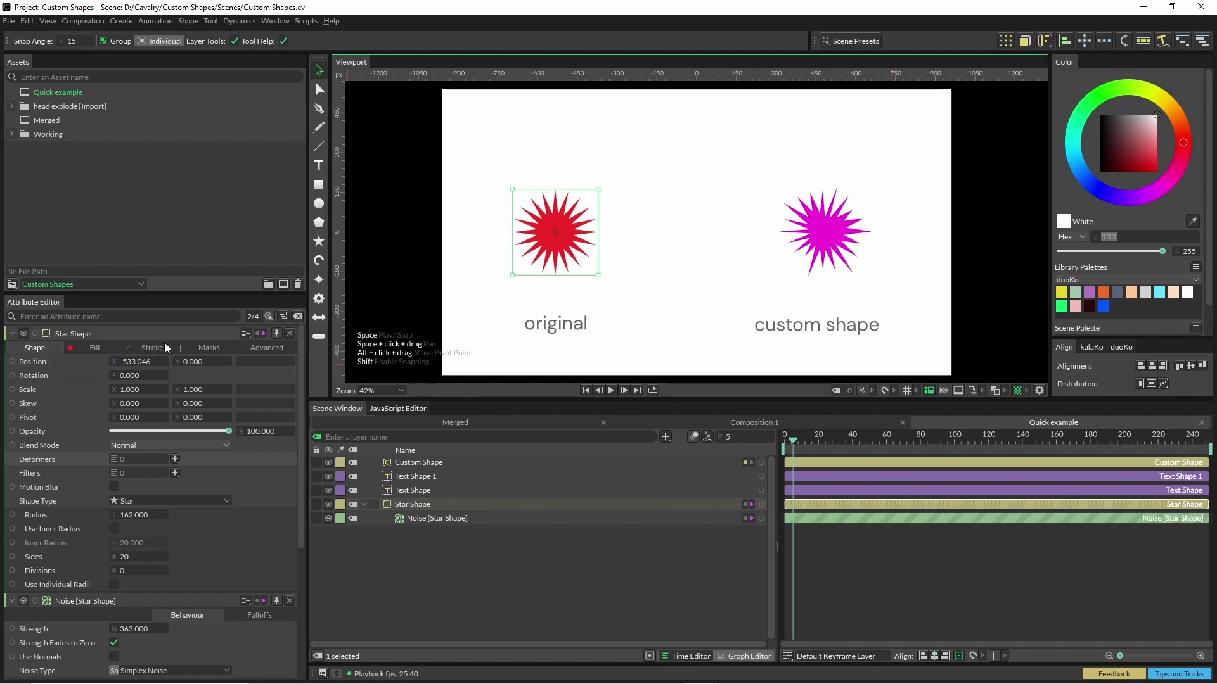
# Delete the Noise deformer layer
pyautogui.click(436, 521)
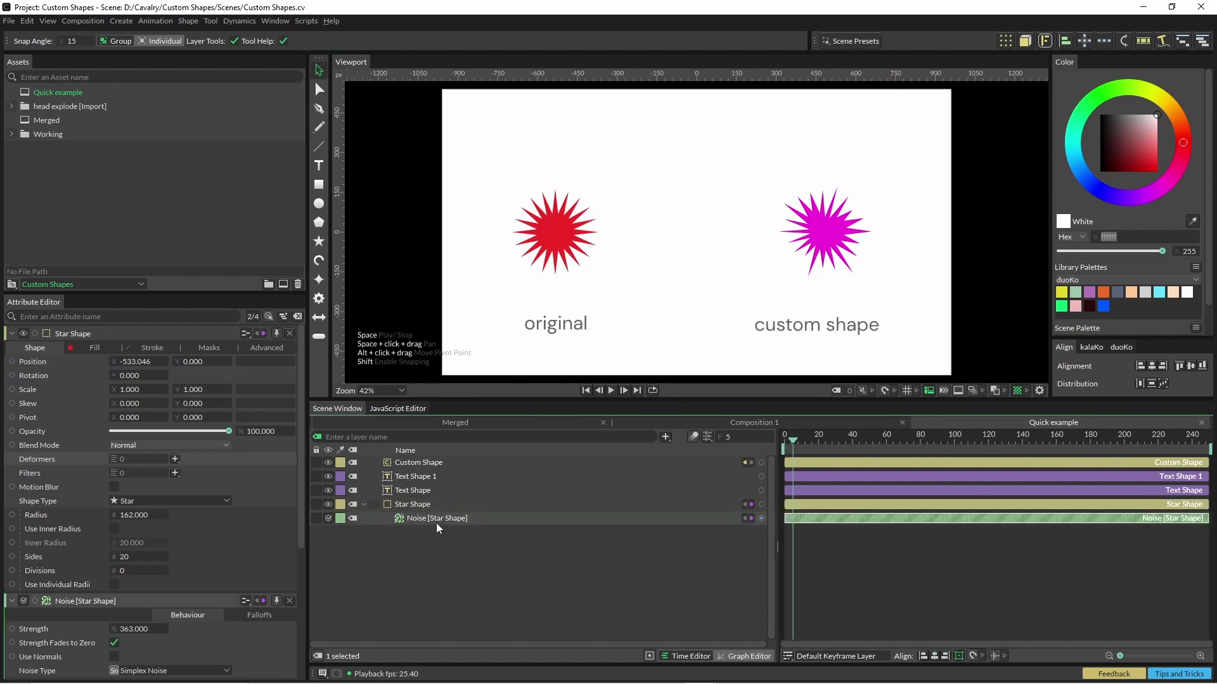
pyautogui.press('Delete')
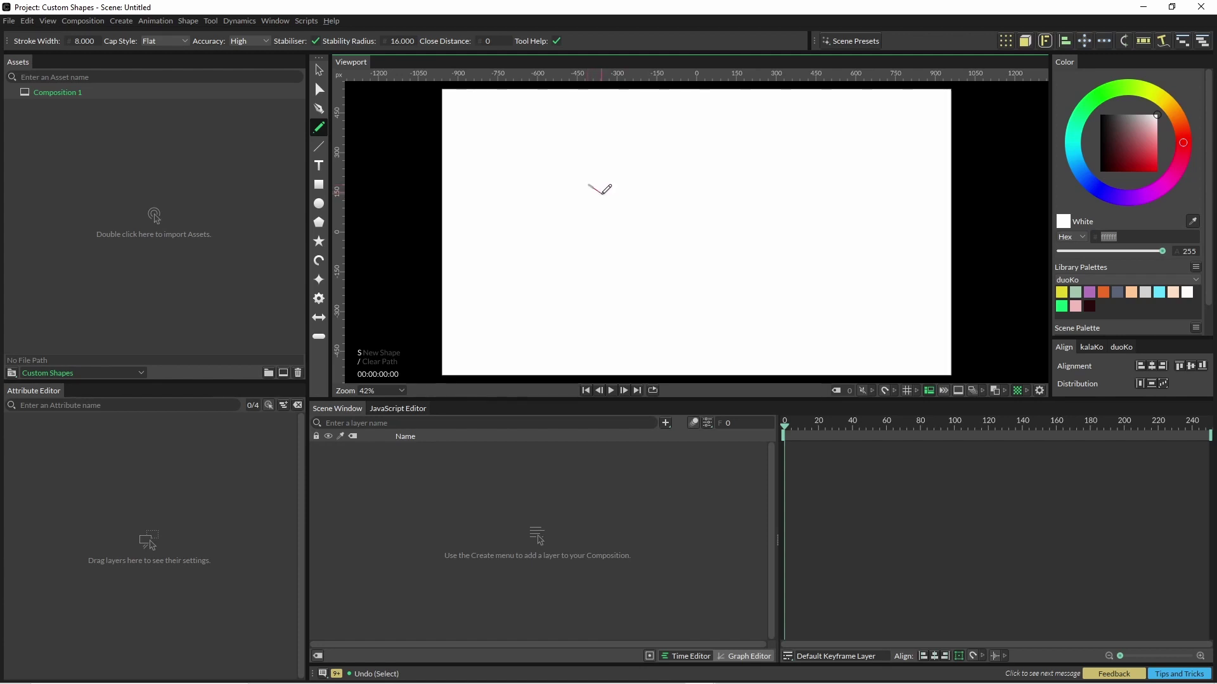
# Draw four small freehand crosses spread around the canvas with the Pencil tool, redoing the misdrawn stroke of the last one
pyautogui.moveTo(611, 194); pyautogui.dragTo(608, 171)
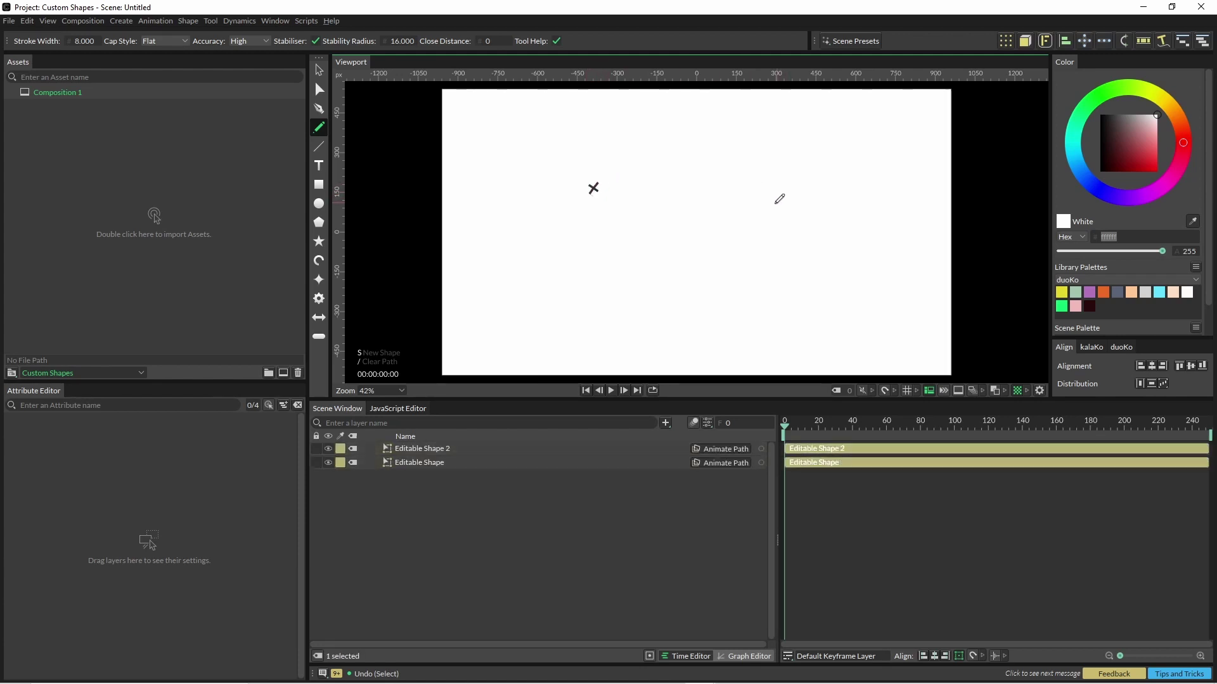
pyautogui.moveTo(792, 257); pyautogui.dragTo(796, 255)
pyautogui.press('s')
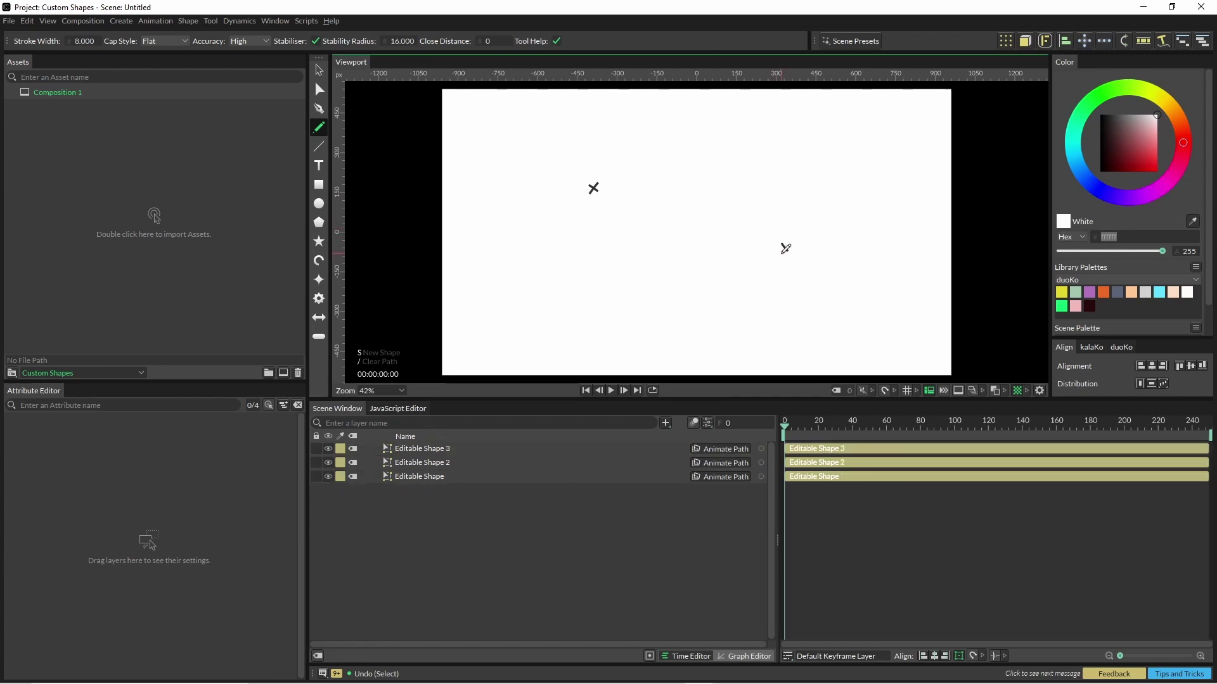
pyautogui.moveTo(794, 235); pyautogui.dragTo(795, 233)
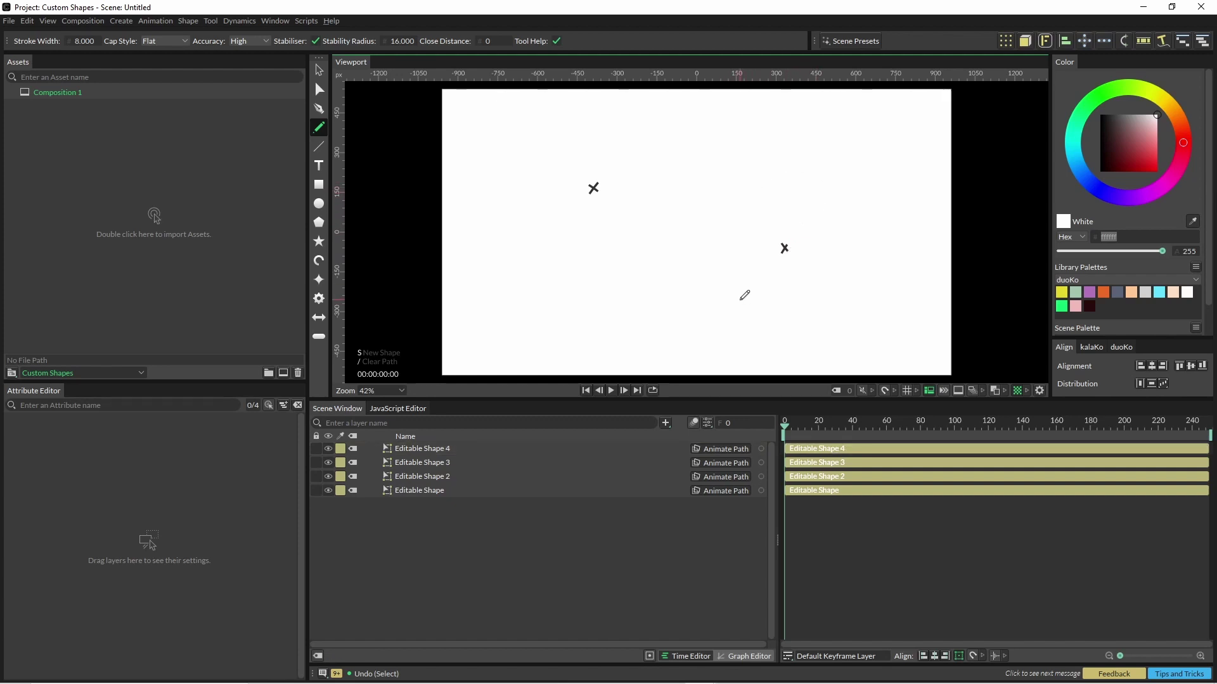
pyautogui.moveTo(753, 281)
pyautogui.mouseDown()
pyautogui.moveTo(745, 287)
pyautogui.moveTo(760, 296)
pyautogui.mouseUp()
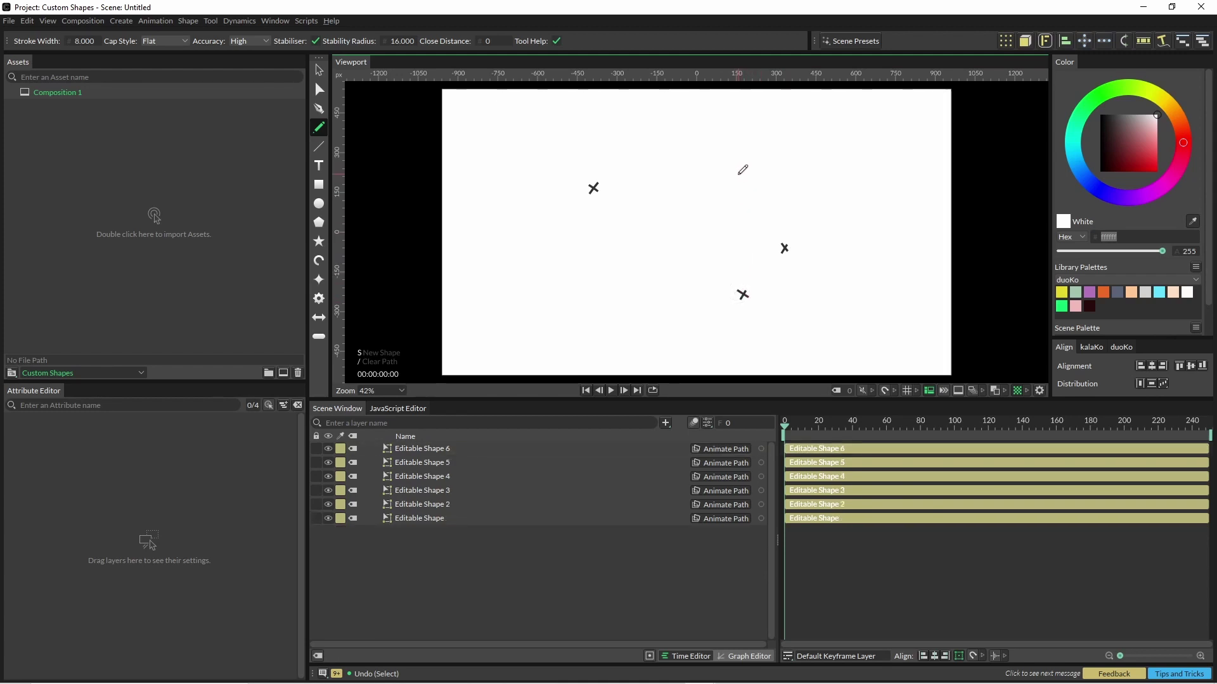
pyautogui.moveTo(756, 156); pyautogui.dragTo(751, 180)
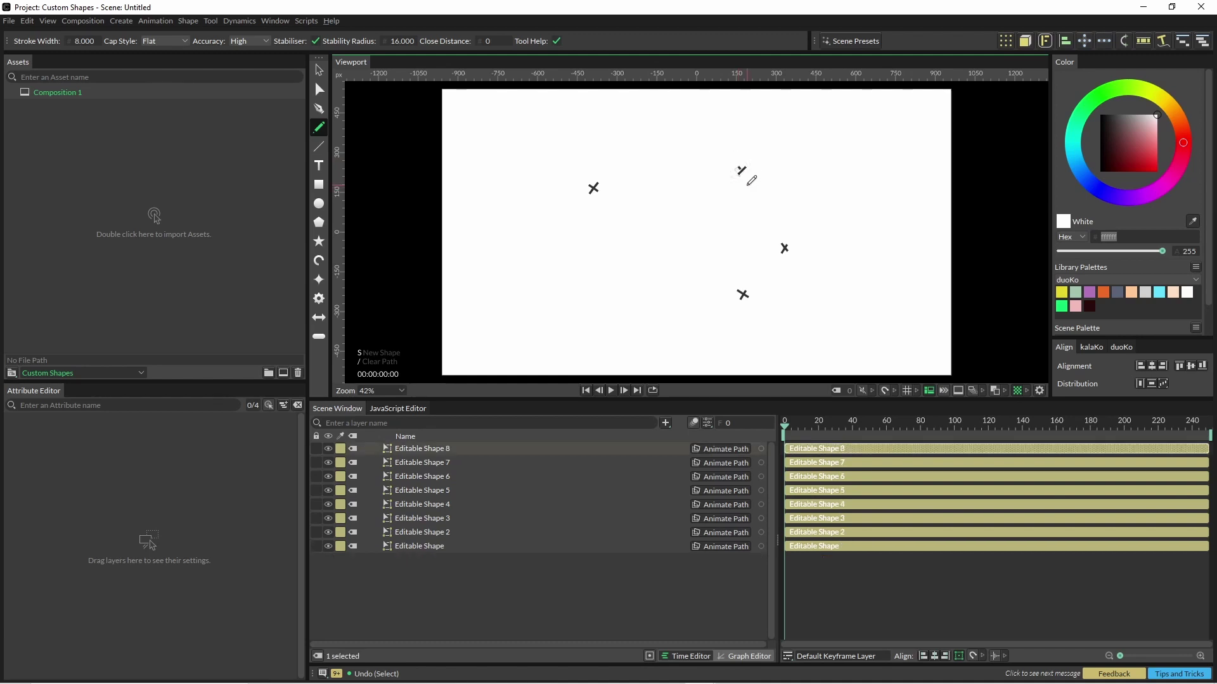
pyautogui.hotkey('ctrl', 'z')
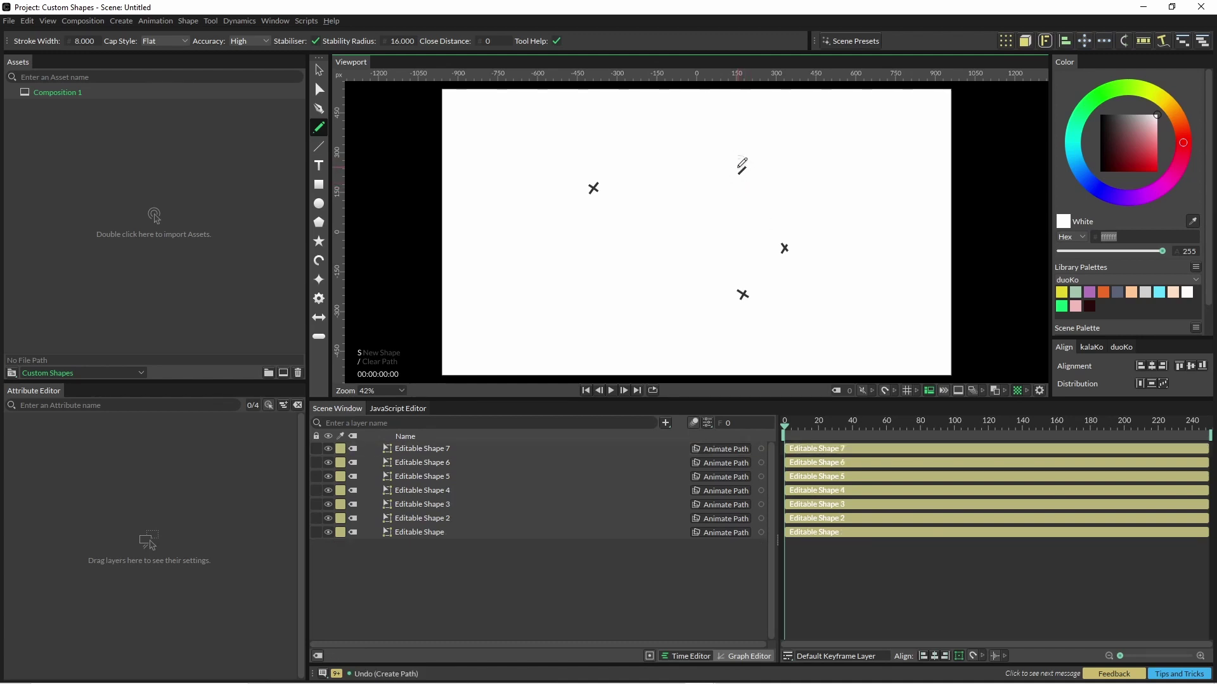
pyautogui.moveTo(753, 180); pyautogui.dragTo(754, 181)
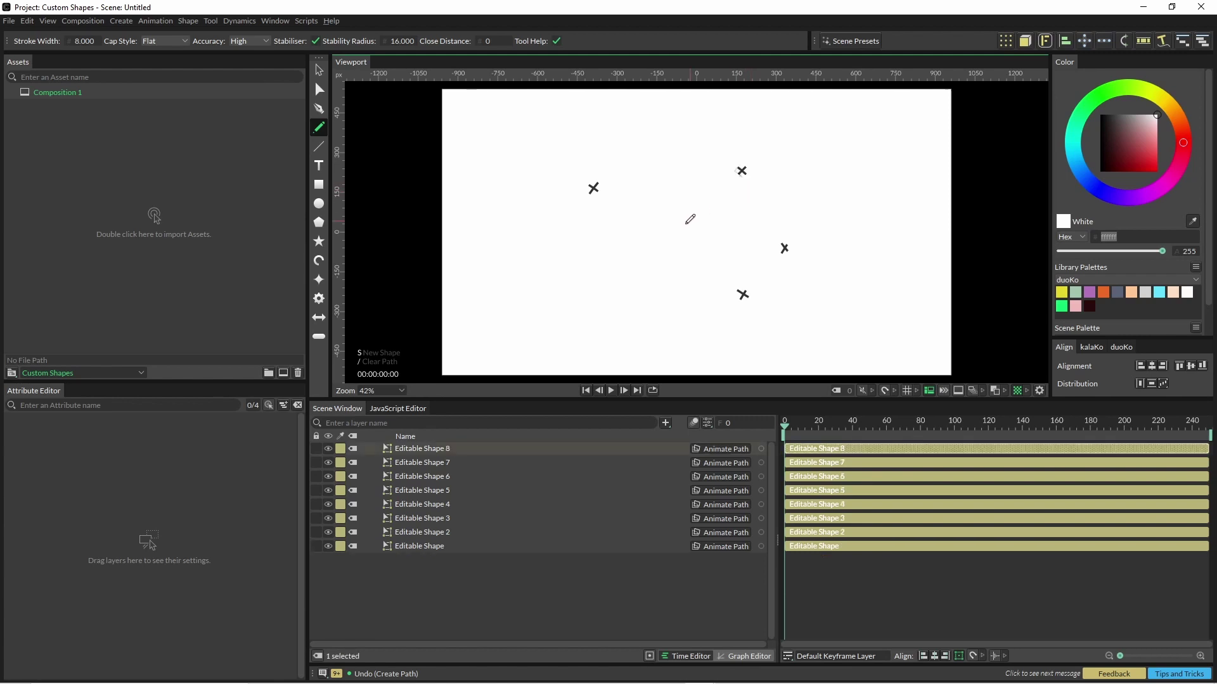
# Draw two small freehand five-pointed stars, one near the canvas's upper middle and one at its lower left
pyautogui.press('s')
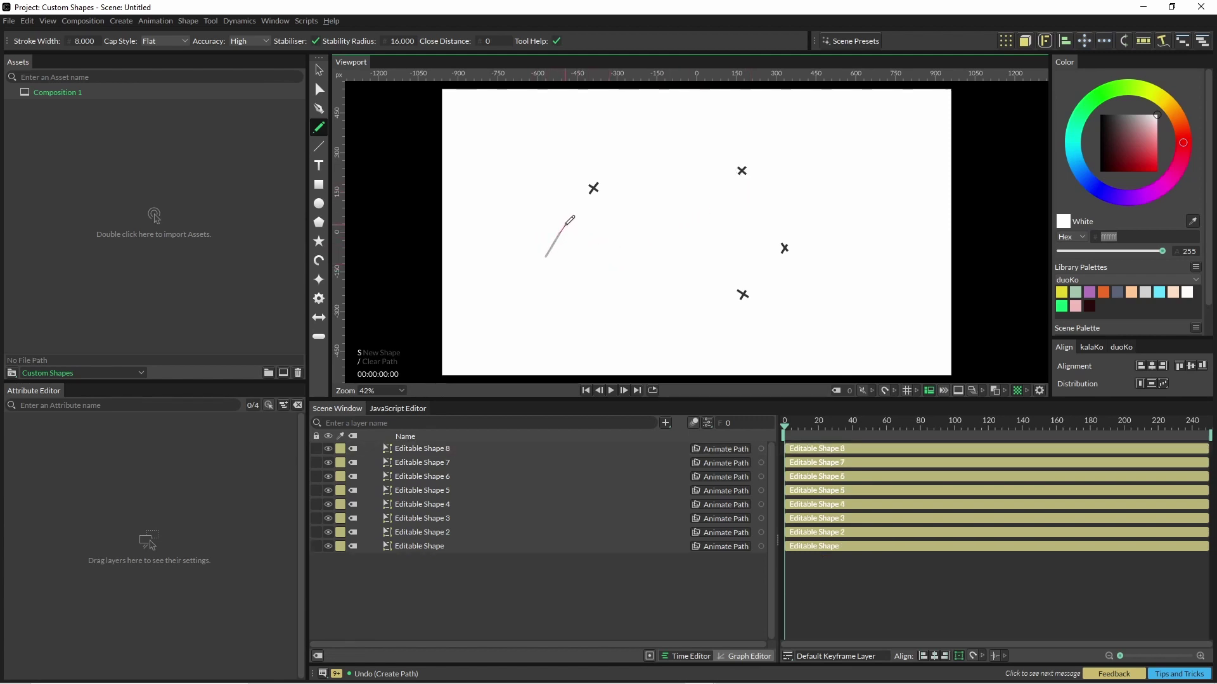
pyautogui.moveTo(575, 259); pyautogui.dragTo(579, 264)
pyautogui.moveTo(535, 231); pyautogui.dragTo(596, 236)
pyautogui.moveTo(675, 156); pyautogui.dragTo(664, 160)
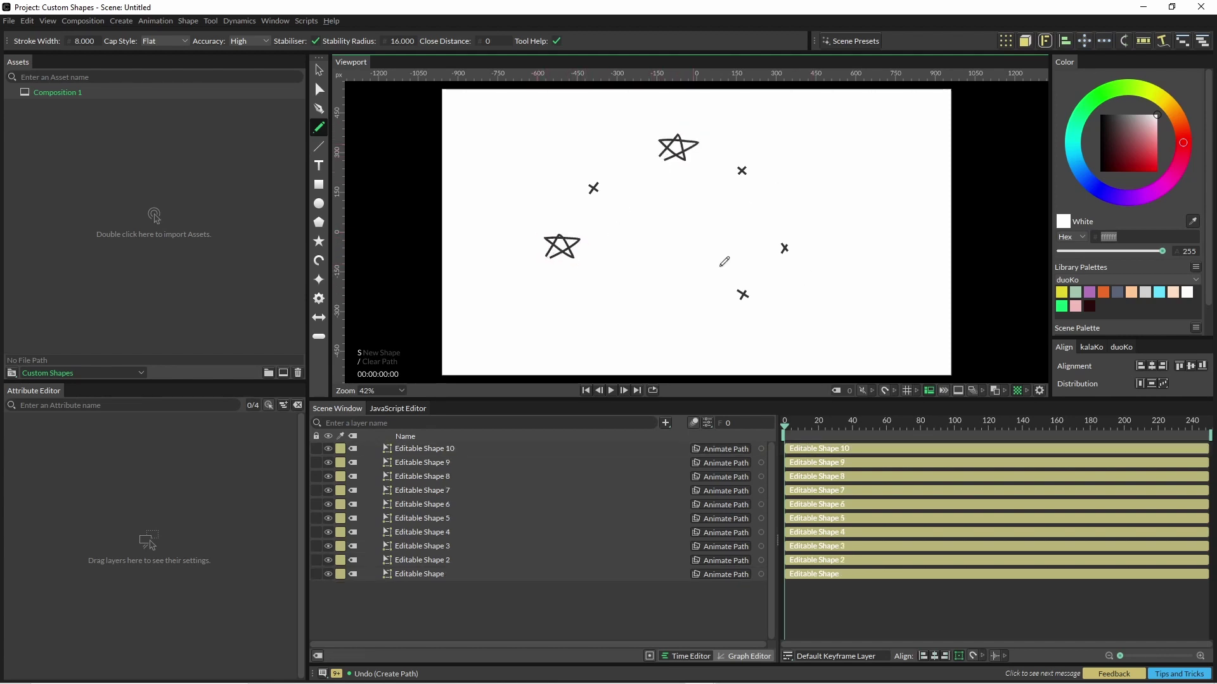
# Draw a long curly line, a hooked swirl and a zigzag scribble across the centre, undoing unwanted strokes
pyautogui.moveTo(825, 288)
pyautogui.mouseDown()
pyautogui.moveTo(639, 247)
pyautogui.moveTo(560, 183)
pyautogui.mouseUp()
pyautogui.hotkey('ctrl', 'z')
pyautogui.moveTo(856, 344)
pyautogui.mouseDown()
pyautogui.moveTo(649, 188)
pyautogui.moveTo(618, 271)
pyautogui.mouseUp()
pyautogui.moveTo(590, 331)
pyautogui.mouseDown()
pyautogui.moveTo(676, 302)
pyautogui.moveTo(745, 185)
pyautogui.mouseUp()
pyautogui.hotkey('ctrl', 'z')
pyautogui.moveTo(701, 326); pyautogui.dragTo(876, 163)
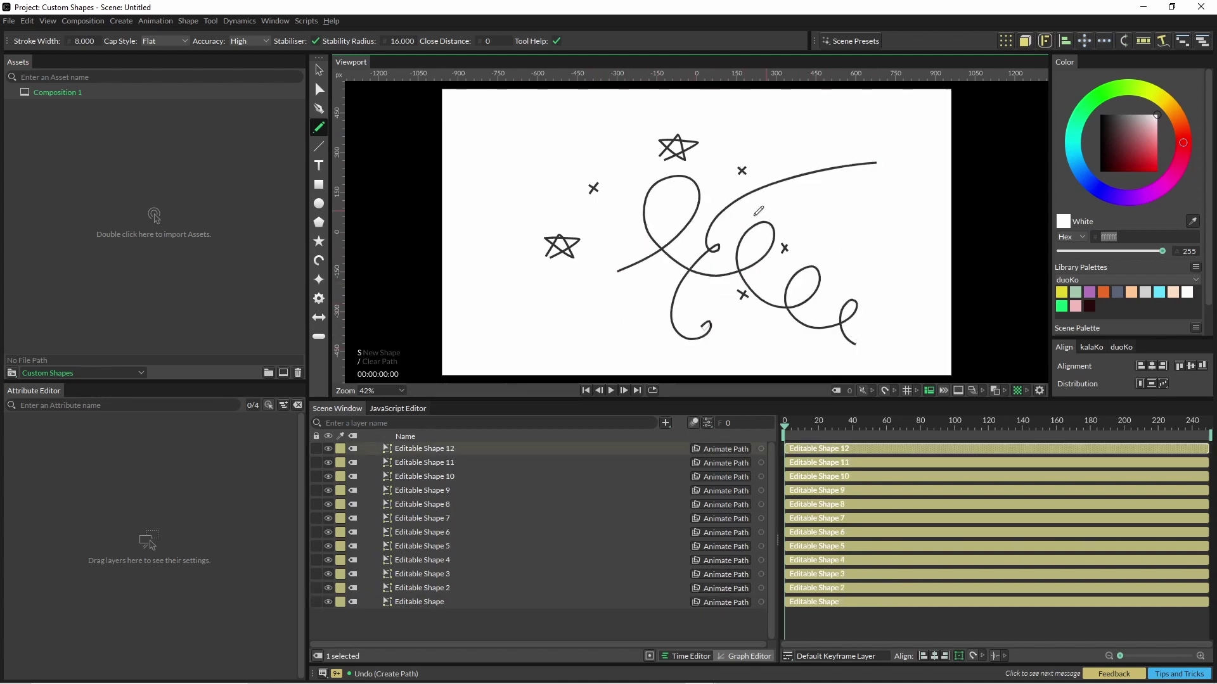
pyautogui.moveTo(570, 222)
pyautogui.mouseDown()
pyautogui.moveTo(681, 176)
pyautogui.moveTo(710, 232)
pyautogui.mouseUp()
# Draw short strokes radiating outward around the central scribble, undoing one misplaced stroke
pyautogui.moveTo(541, 180); pyautogui.dragTo(570, 211)
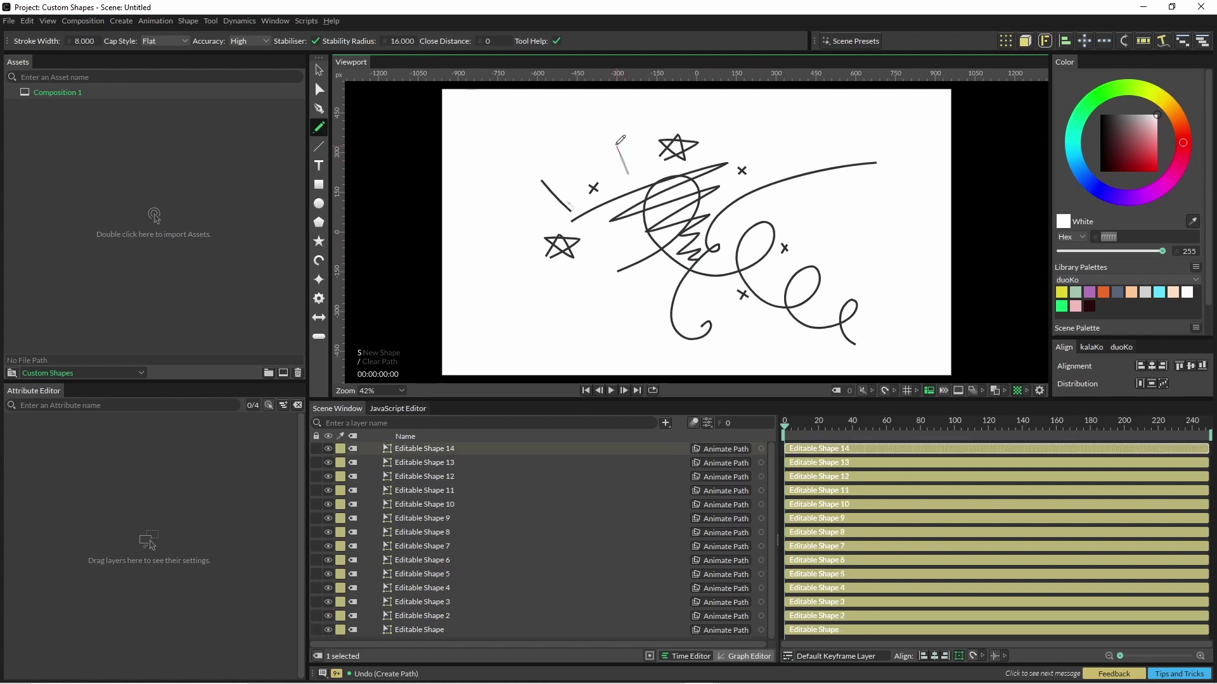
pyautogui.moveTo(622, 140); pyautogui.dragTo(627, 182)
pyautogui.moveTo(758, 119); pyautogui.dragTo(746, 158)
pyautogui.hotkey('ctrl', 'z')
pyautogui.moveTo(779, 203); pyautogui.dragTo(824, 196)
pyautogui.moveTo(785, 227); pyautogui.dragTo(829, 232)
pyautogui.moveTo(651, 278); pyautogui.dragTo(638, 320)
pyautogui.moveTo(601, 257); pyautogui.dragTo(577, 298)
pyautogui.moveTo(712, 290); pyautogui.dragTo(731, 318)
pyautogui.moveTo(618, 279); pyautogui.dragTo(614, 288)
pyautogui.moveTo(777, 159); pyautogui.dragTo(789, 147)
pyautogui.moveTo(802, 211); pyautogui.dragTo(816, 210)
pyautogui.moveTo(798, 243); pyautogui.dragTo(805, 247)
pyautogui.moveTo(734, 293); pyautogui.dragTo(738, 298)
pyautogui.moveTo(657, 293); pyautogui.dragTo(656, 308)
pyautogui.moveTo(606, 302); pyautogui.dragTo(603, 312)
pyautogui.moveTo(566, 270); pyautogui.dragTo(558, 274)
pyautogui.moveTo(512, 221); pyautogui.dragTo(523, 226)
# Cover the centre with a large looping scribble and surround it with small lightning bolts and longer radiating lines
pyautogui.moveTo(742, 271)
pyautogui.mouseDown()
pyautogui.moveTo(766, 209)
pyautogui.moveTo(558, 279)
pyautogui.moveTo(621, 304)
pyautogui.moveTo(629, 324)
pyautogui.moveTo(600, 354)
pyautogui.mouseUp()
pyautogui.rightClick(825, 106)
pyautogui.moveTo(822, 116); pyautogui.dragTo(809, 153)
pyautogui.moveTo(492, 146); pyautogui.dragTo(533, 165)
pyautogui.moveTo(722, 138); pyautogui.dragTo(723, 116)
pyautogui.moveTo(611, 159); pyautogui.dragTo(603, 135)
pyautogui.moveTo(534, 208); pyautogui.dragTo(513, 195)
pyautogui.moveTo(530, 254); pyautogui.dragTo(499, 270)
pyautogui.moveTo(552, 323); pyautogui.dragTo(508, 364)
pyautogui.moveTo(642, 333); pyautogui.dragTo(641, 365)
pyautogui.moveTo(741, 309); pyautogui.dragTo(777, 336)
pyautogui.moveTo(834, 241); pyautogui.dragTo(901, 246)
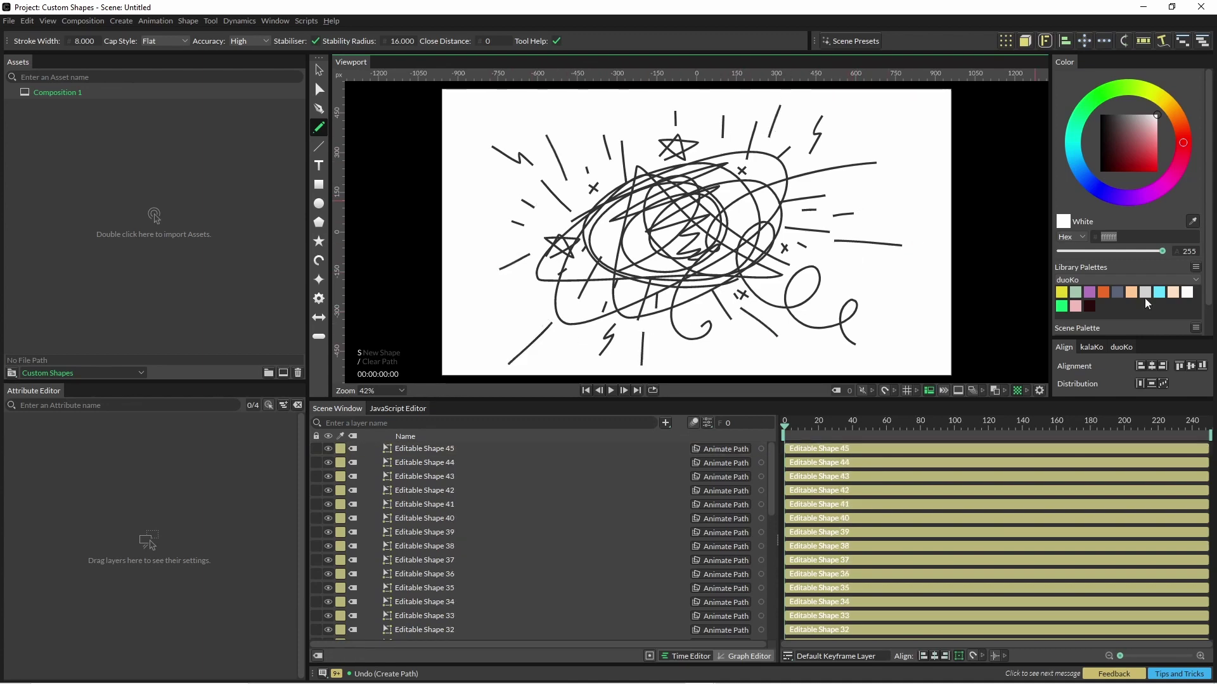
# Select all the drawn Editable Shape layers and combine them into a group
pyautogui.scroll(-10, 444, 539)
pyautogui.click(420, 628)
pyautogui.scroll(10, 422, 571)
pyautogui.keyDown('shift'); pyautogui.click(426, 448); pyautogui.keyUp('shift')
pyautogui.hotkey('ctrl', 'g')
# Add a Color Array layer to the composition
pyautogui.click(1195, 266)
pyautogui.click(665, 423)
pyautogui.write('col')
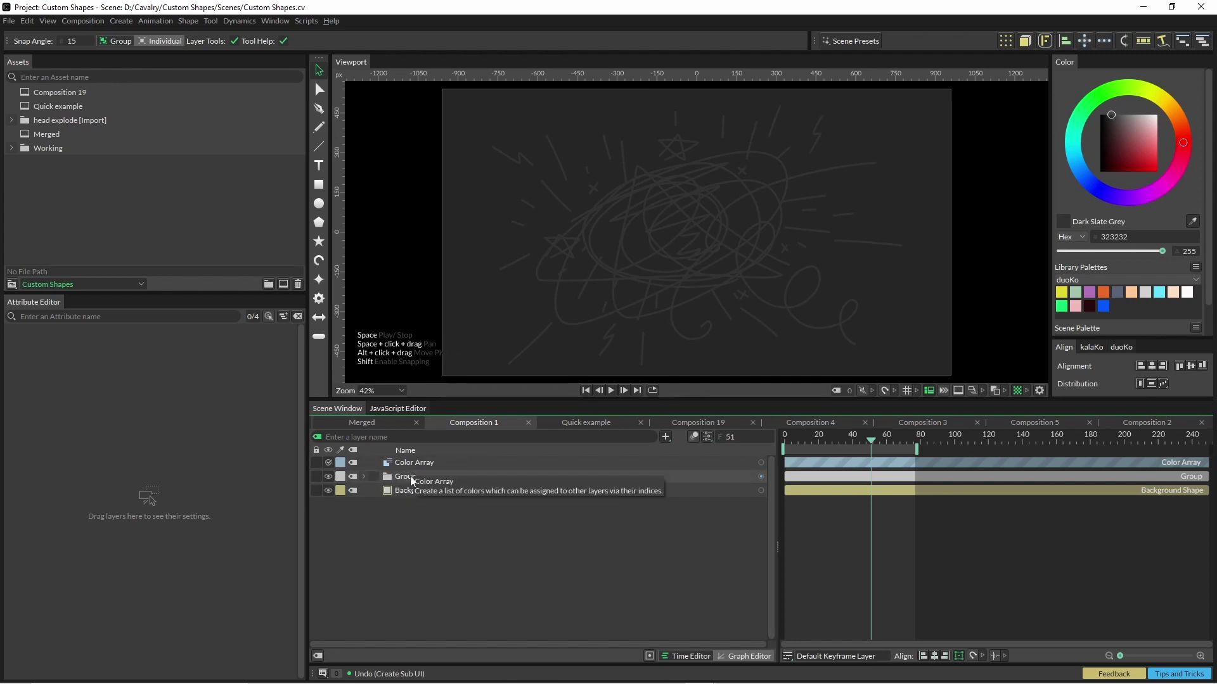
# Add a Sub-Mesh deformer to the Group and set its Level Mode to All
pyautogui.click(405, 476)
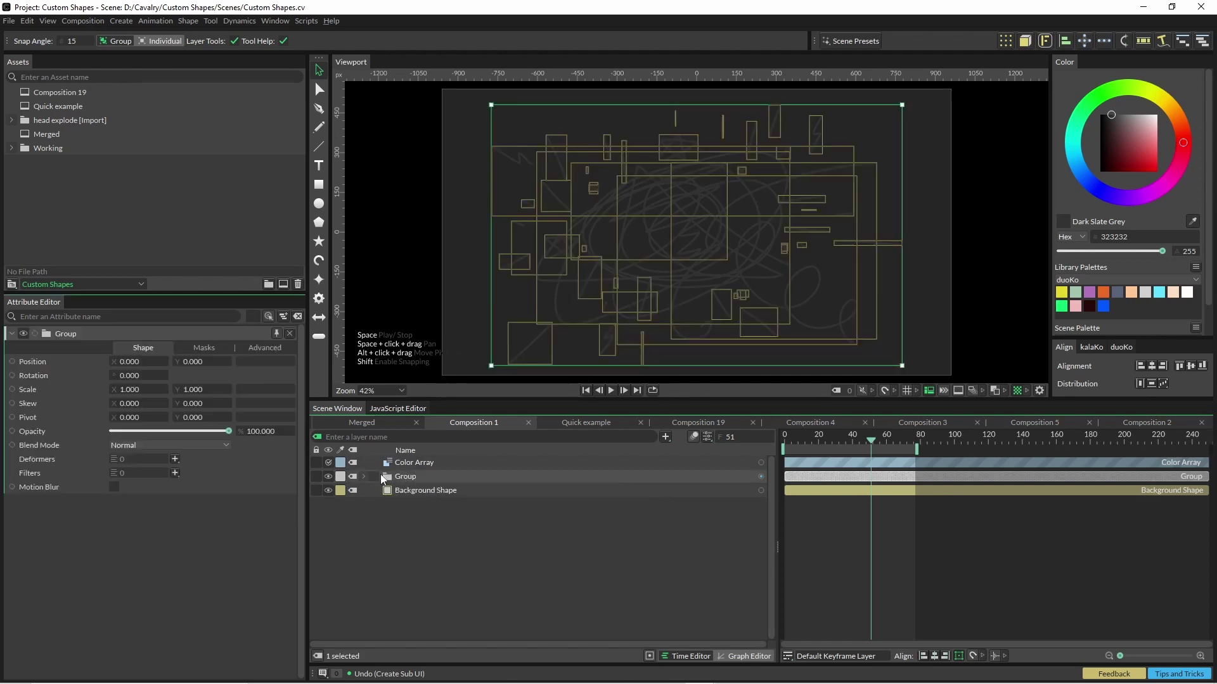
pyautogui.click(177, 459)
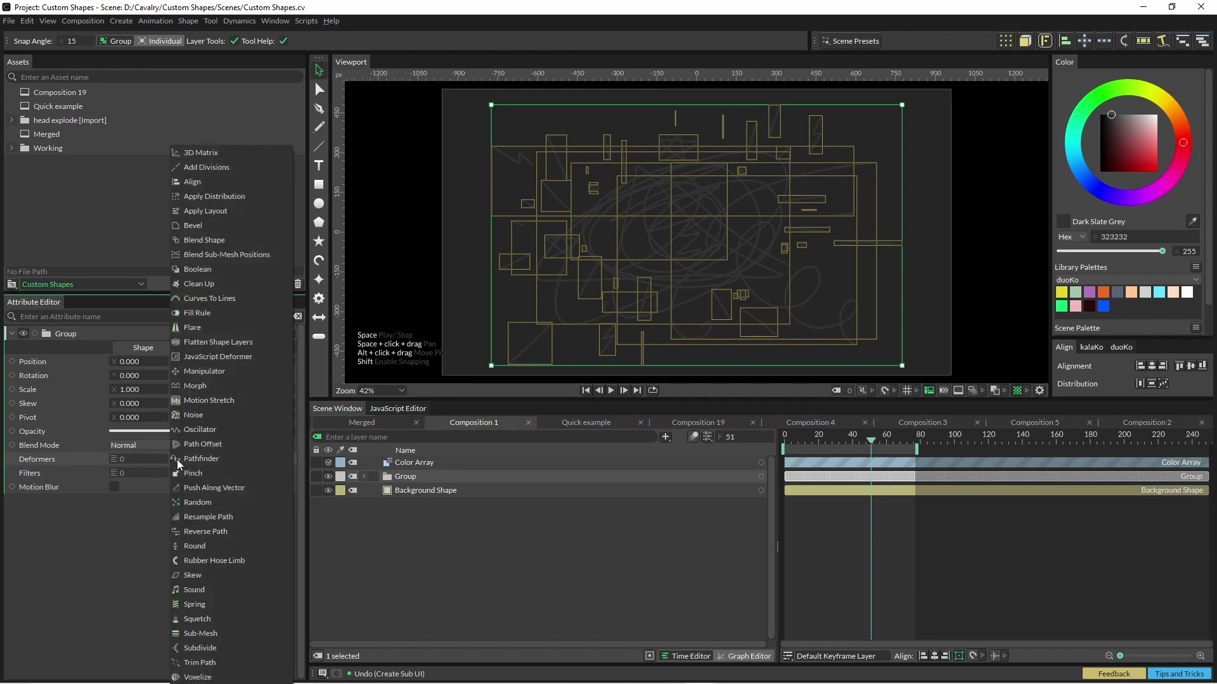
pyautogui.click(211, 629)
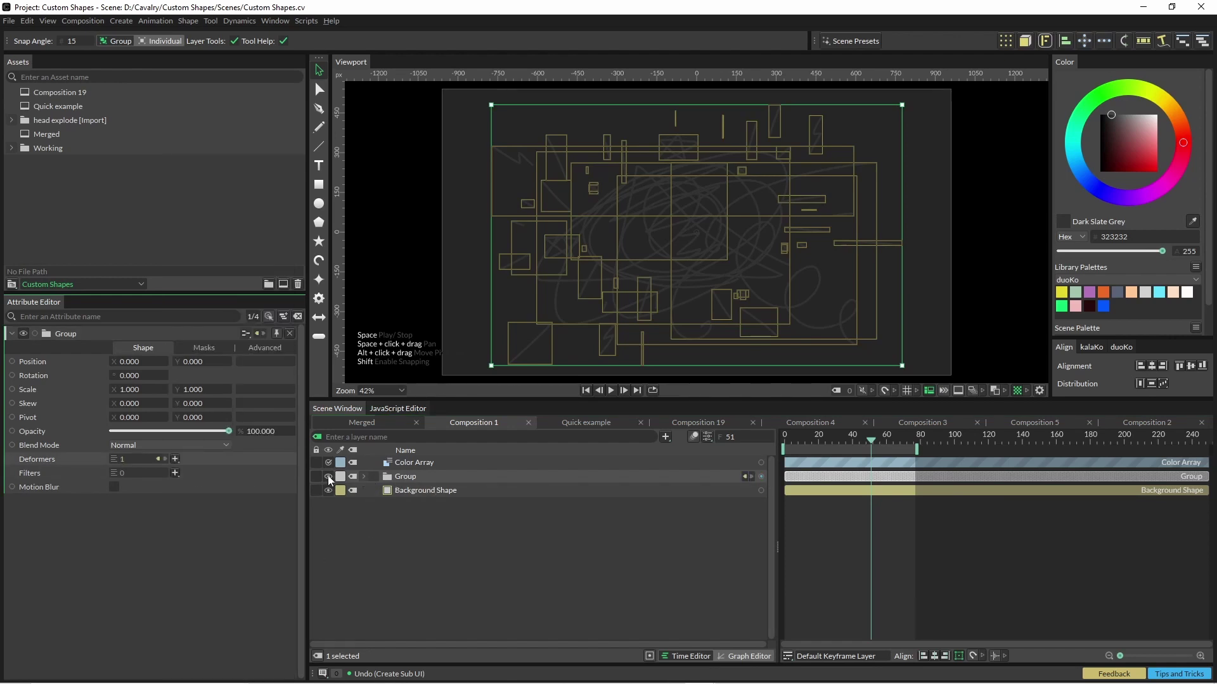
pyautogui.click(364, 475)
pyautogui.click(390, 490)
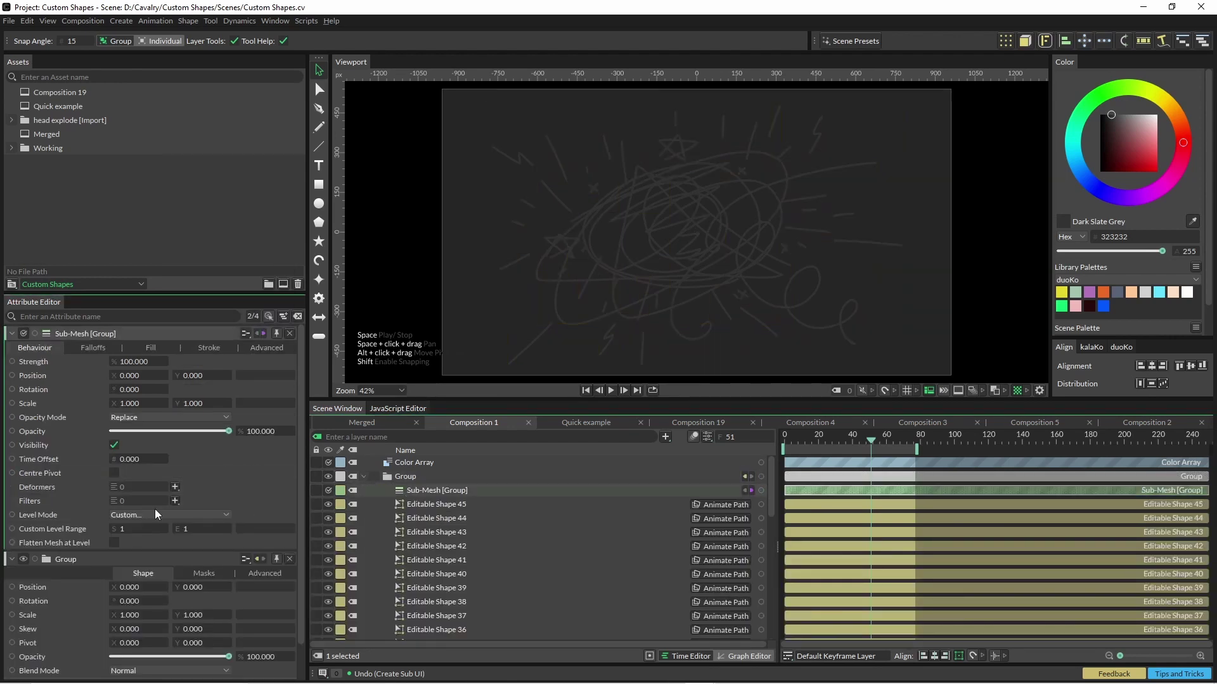
pyautogui.click(150, 516)
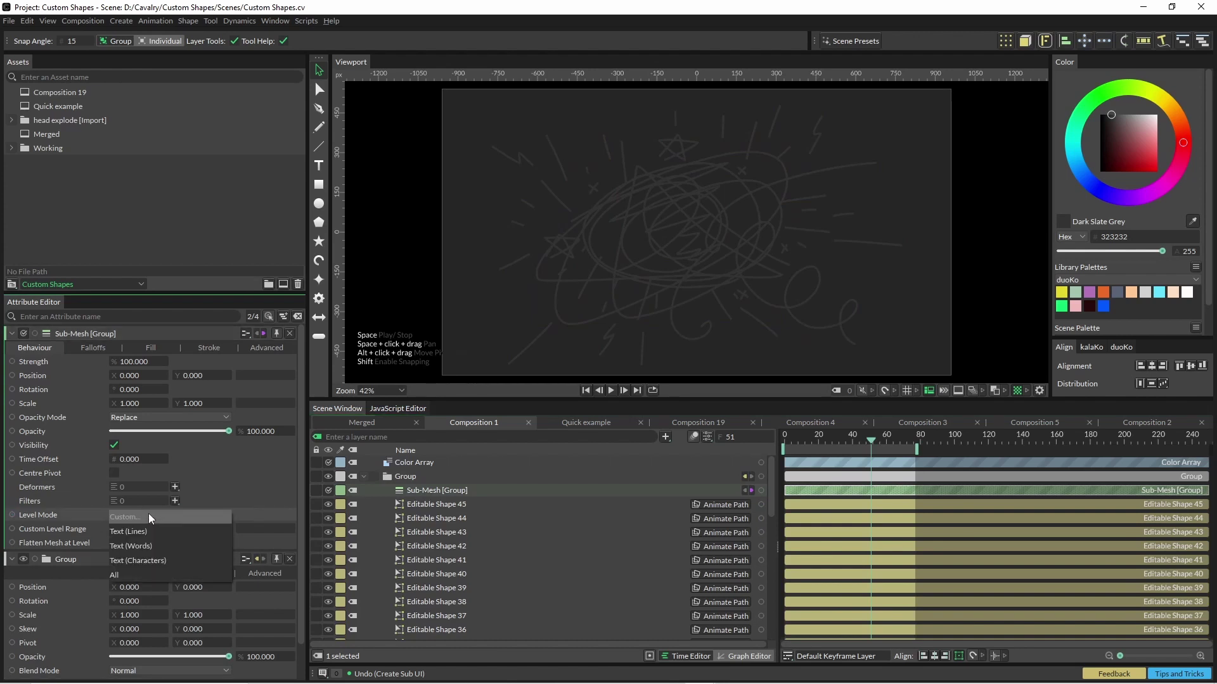
pyautogui.click(131, 576)
# Enable Replace Stroke on the Sub-Mesh, with a white (ffffff) stroke colour and a width of 4.6
pyautogui.click(207, 351)
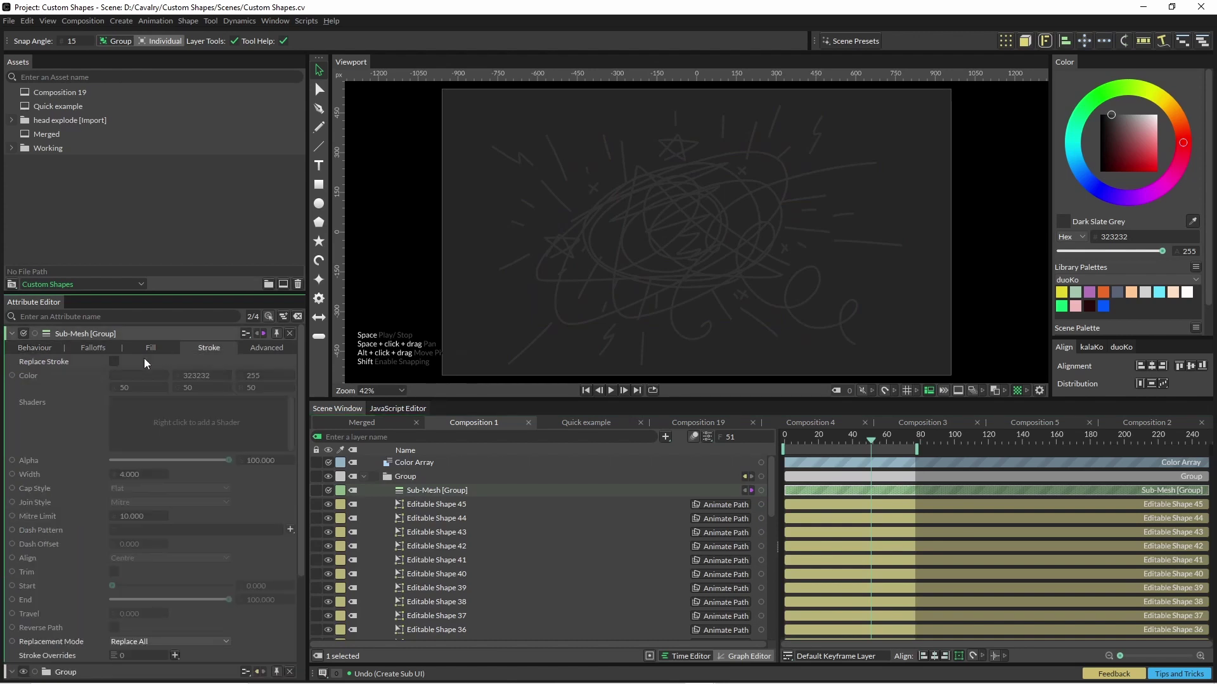
pyautogui.click(115, 361)
pyautogui.click(124, 375)
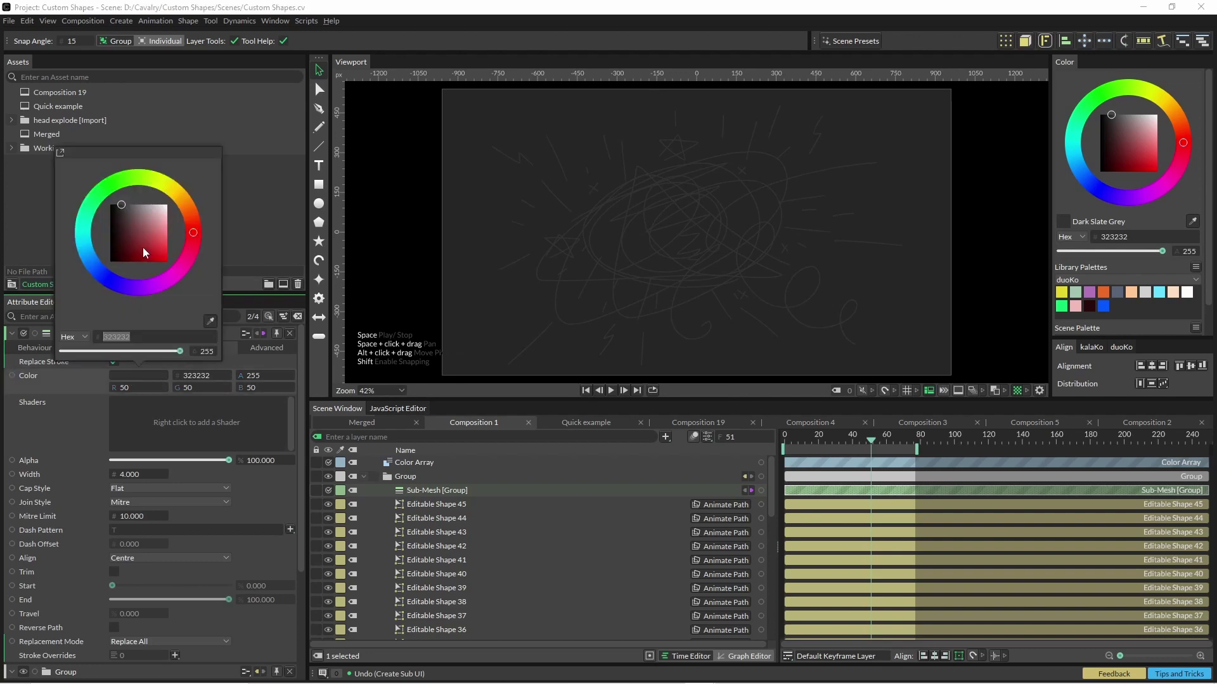
pyautogui.moveTo(145, 242); pyautogui.dragTo(200, 166)
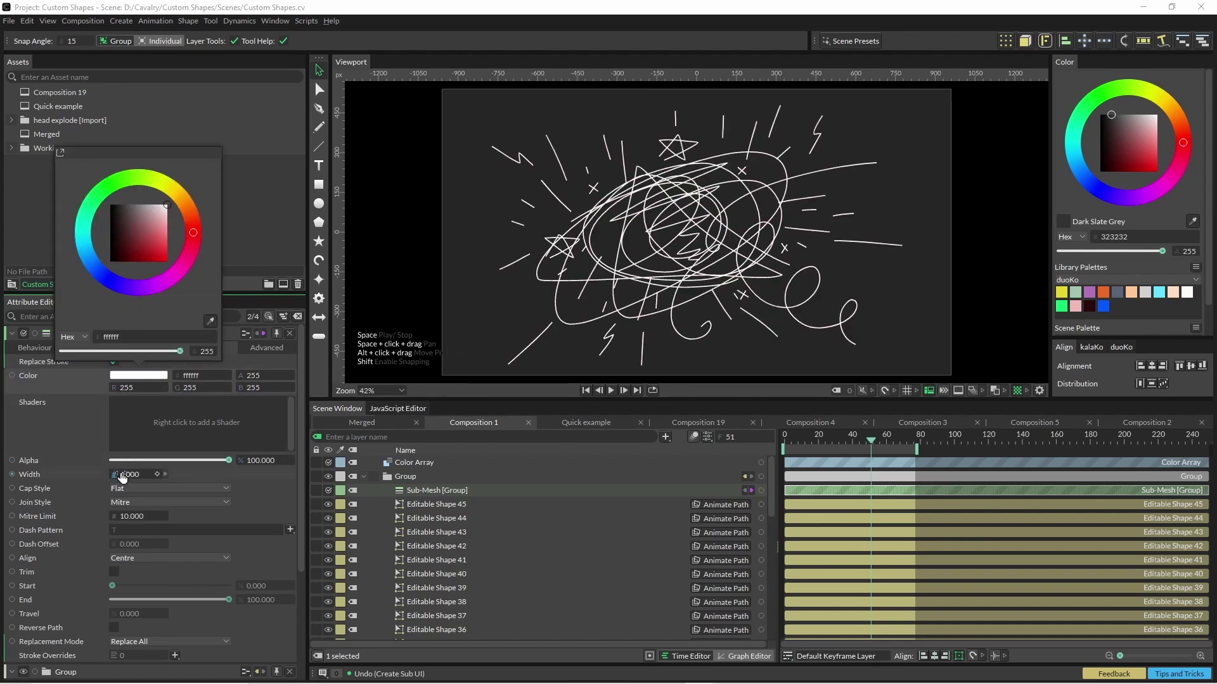
pyautogui.moveTo(127, 477)
pyautogui.mouseDown()
pyautogui.moveTo(112, 477)
pyautogui.moveTo(130, 476)
pyautogui.mouseUp()
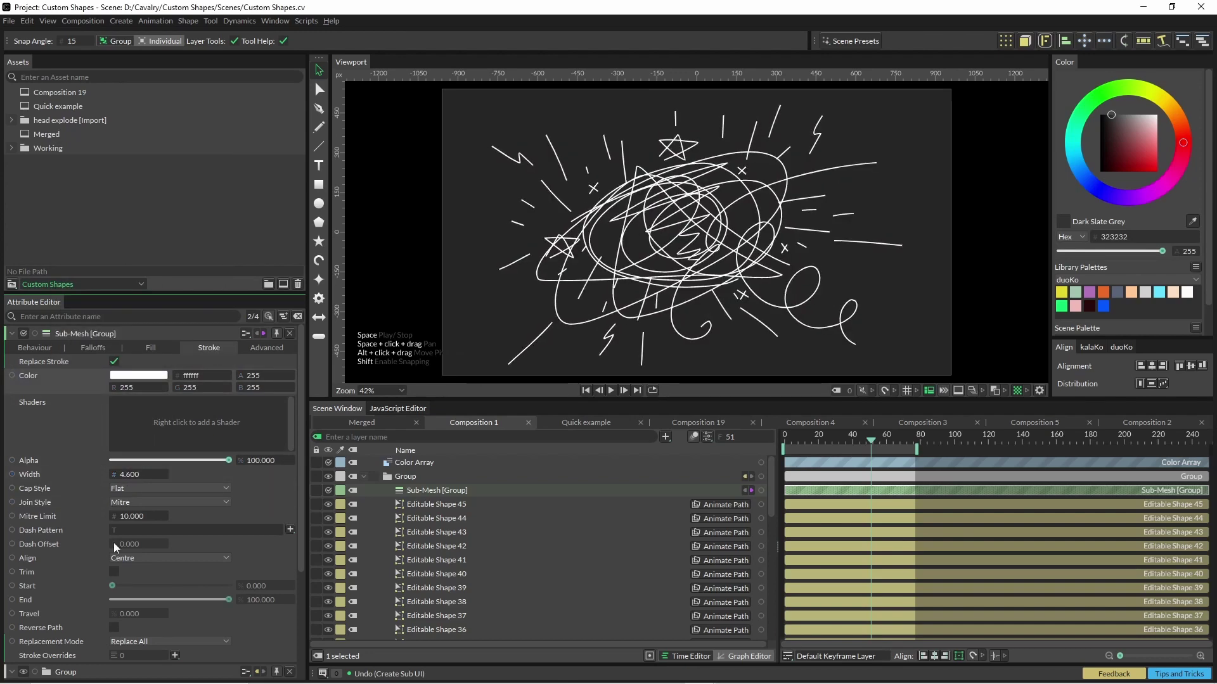
# Enable Trim on the Sub-Mesh stroke and keyframe its End at 0 at about frame 4
pyautogui.scroll(-2, 285, 557)
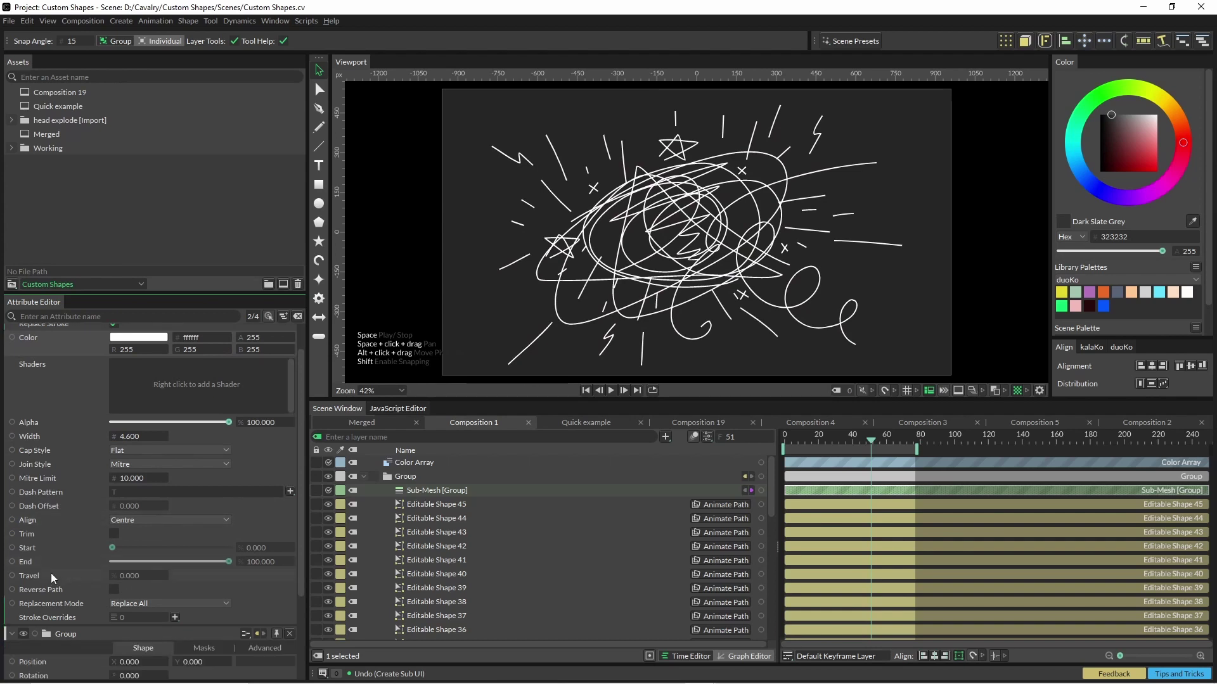
pyautogui.click(116, 534)
pyautogui.moveTo(228, 561); pyautogui.dragTo(77, 564)
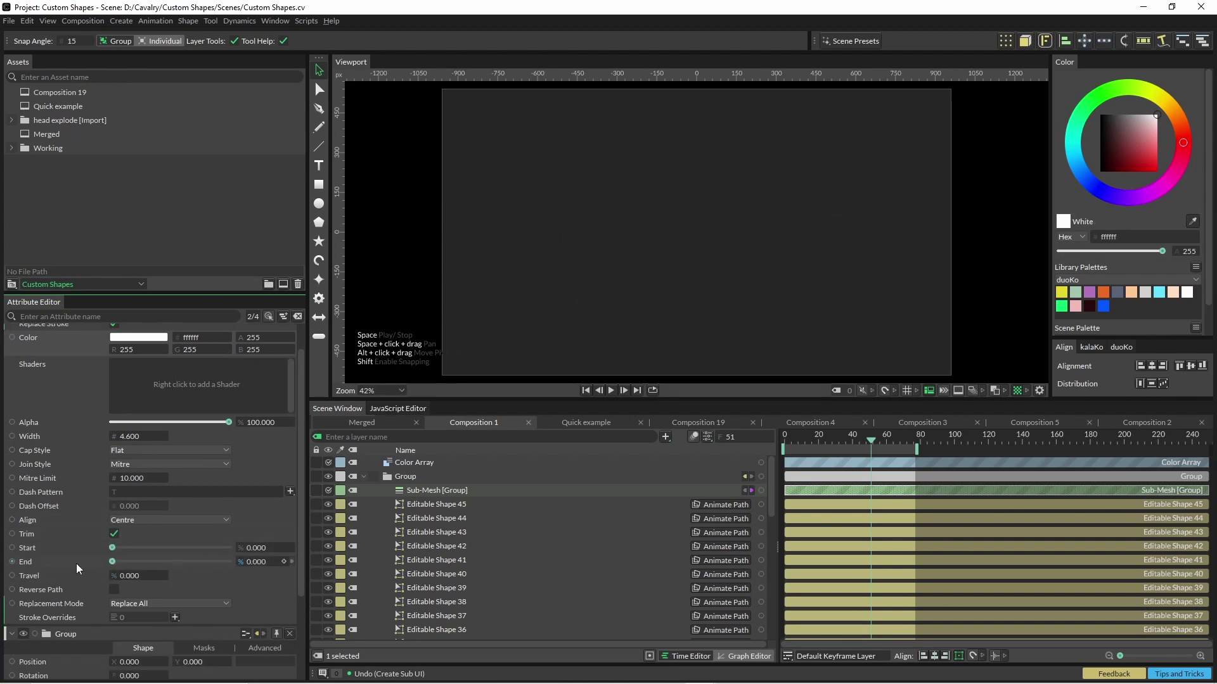
pyautogui.click(284, 562)
pyautogui.click(872, 505)
pyautogui.moveTo(811, 505); pyautogui.dragTo(790, 509)
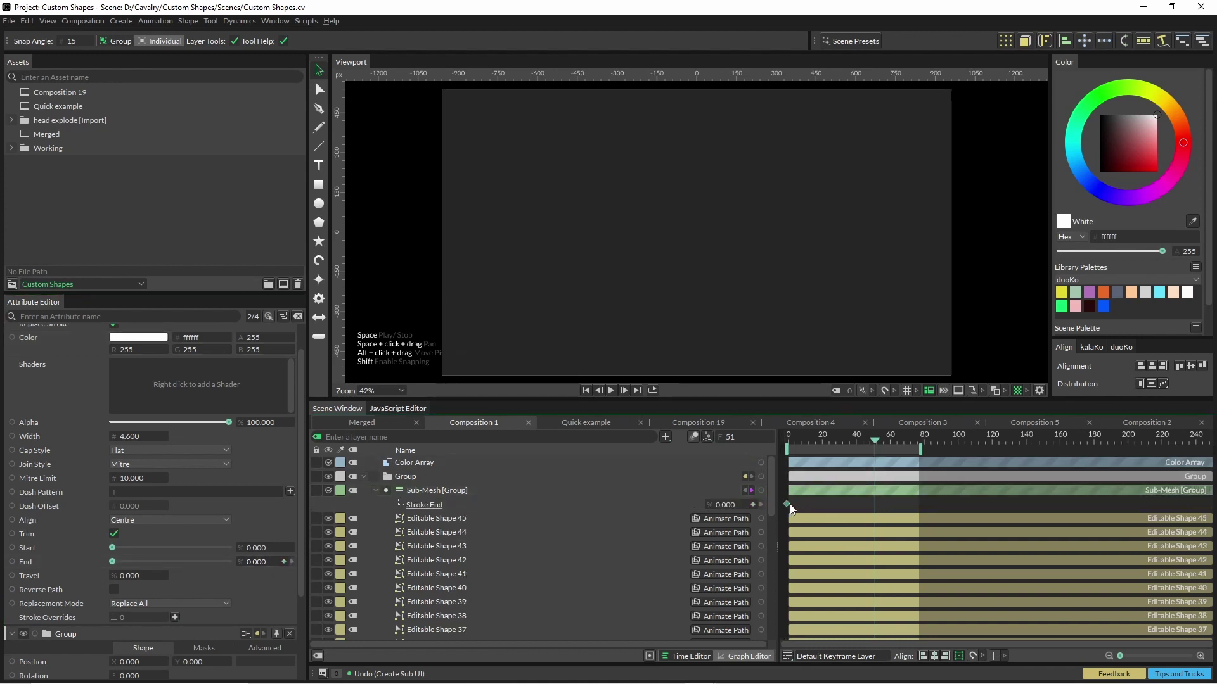
# Keyframe the stroke's trim End at 100 at about frame 30 and preview the draw-on animation
pyautogui.click(812, 441)
pyautogui.moveTo(112, 561); pyautogui.dragTo(220, 568)
pyautogui.moveTo(814, 505); pyautogui.dragTo(840, 507)
pyautogui.press('space')
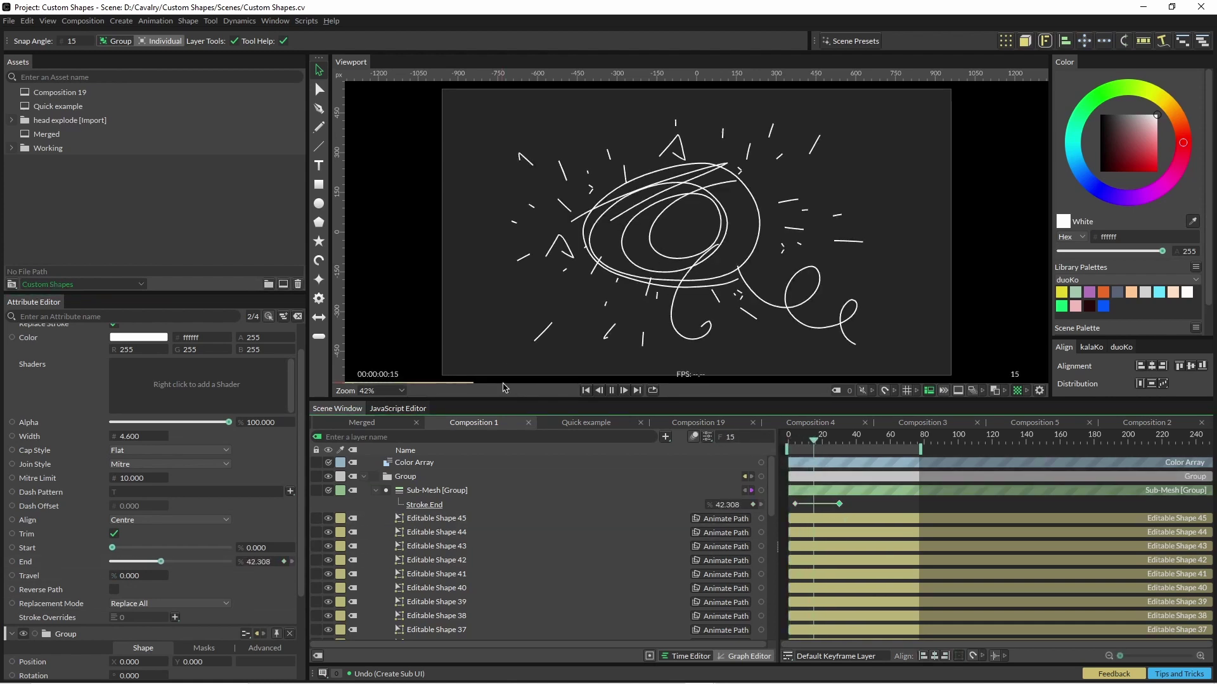
pyautogui.press('space')
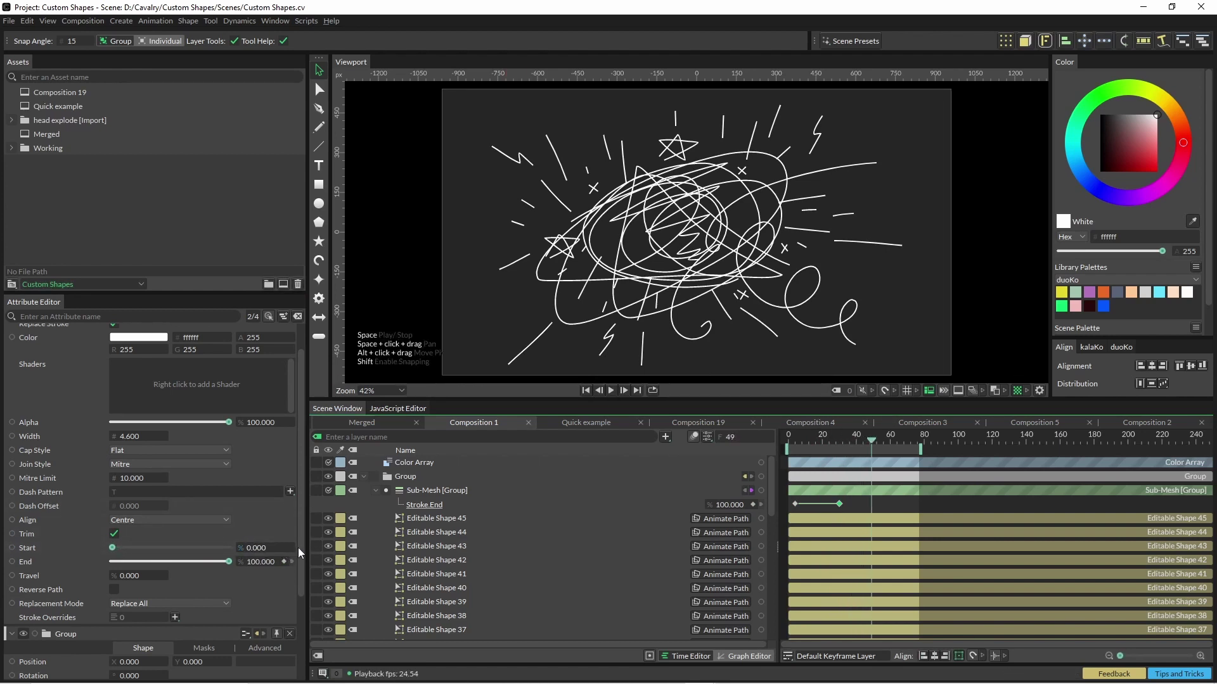
# Keyframe the trim Start at 0 on frame 12 and 100 on frame 49, and play back the animation
pyautogui.moveTo(142, 543); pyautogui.dragTo(279, 552)
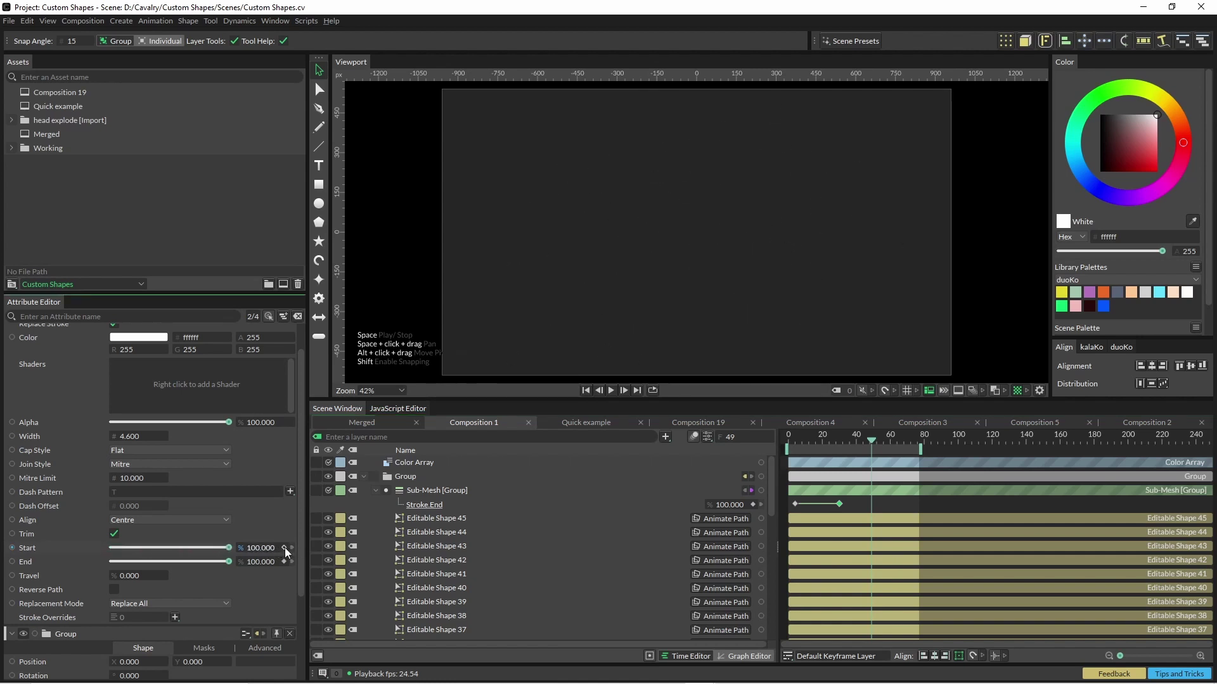
pyautogui.click(283, 549)
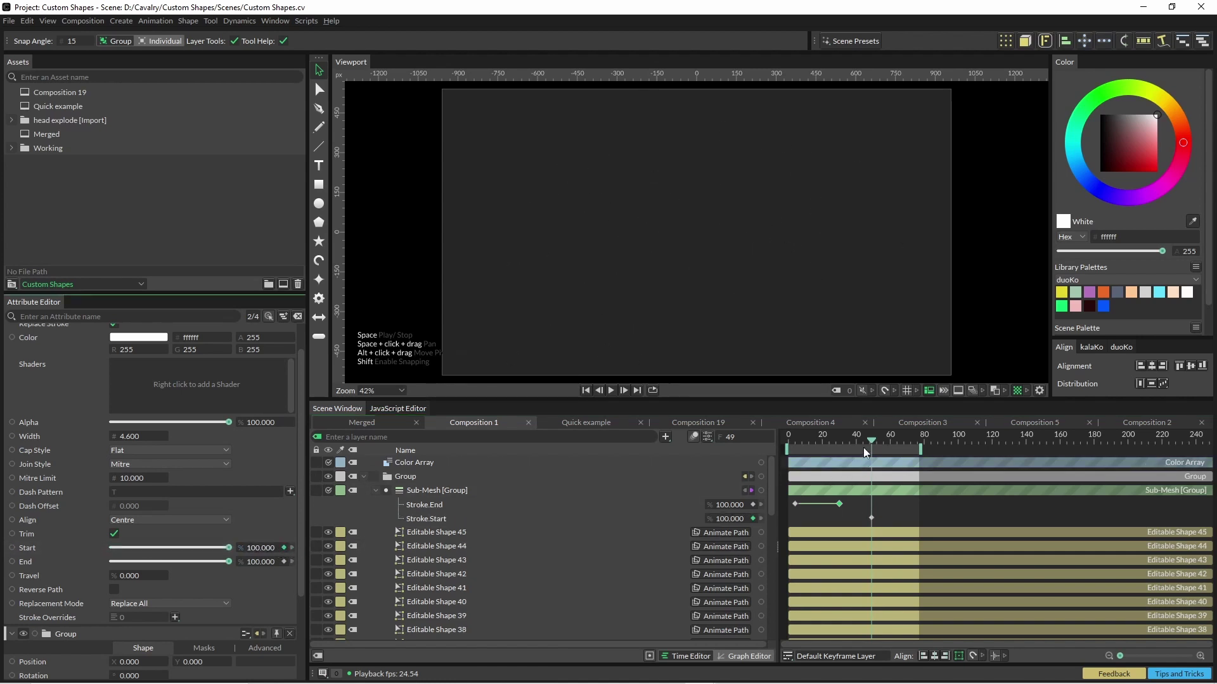
pyautogui.moveTo(868, 449); pyautogui.dragTo(811, 444)
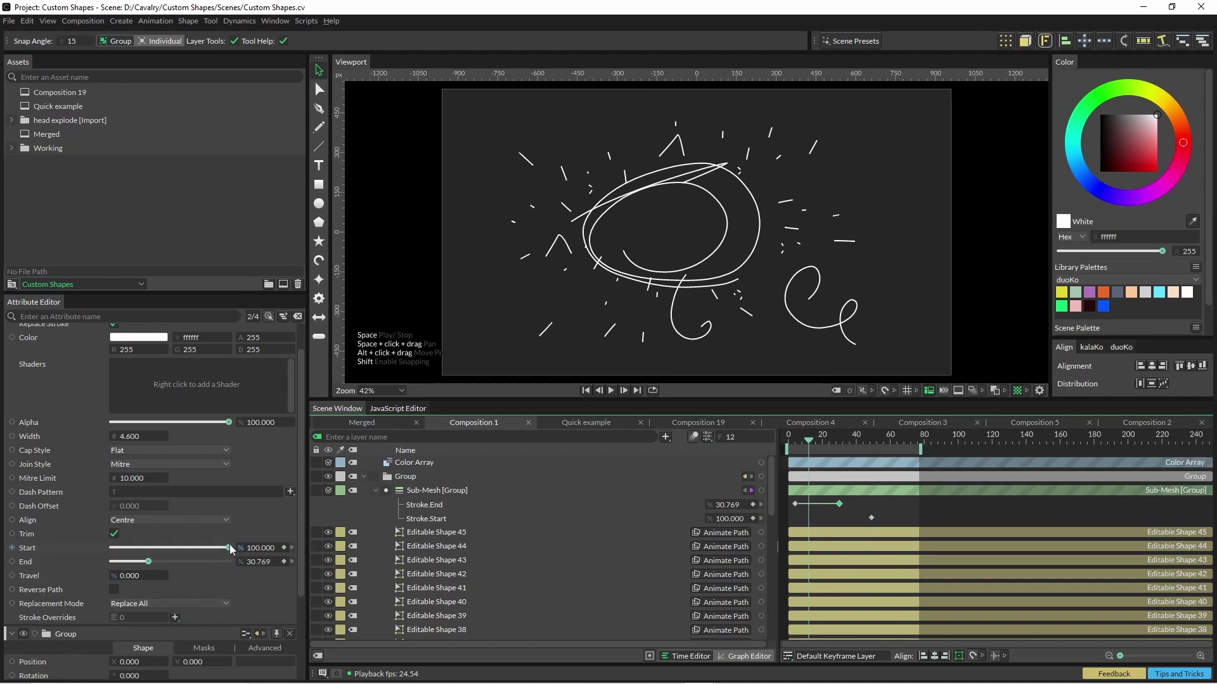
pyautogui.moveTo(230, 548); pyautogui.dragTo(52, 549)
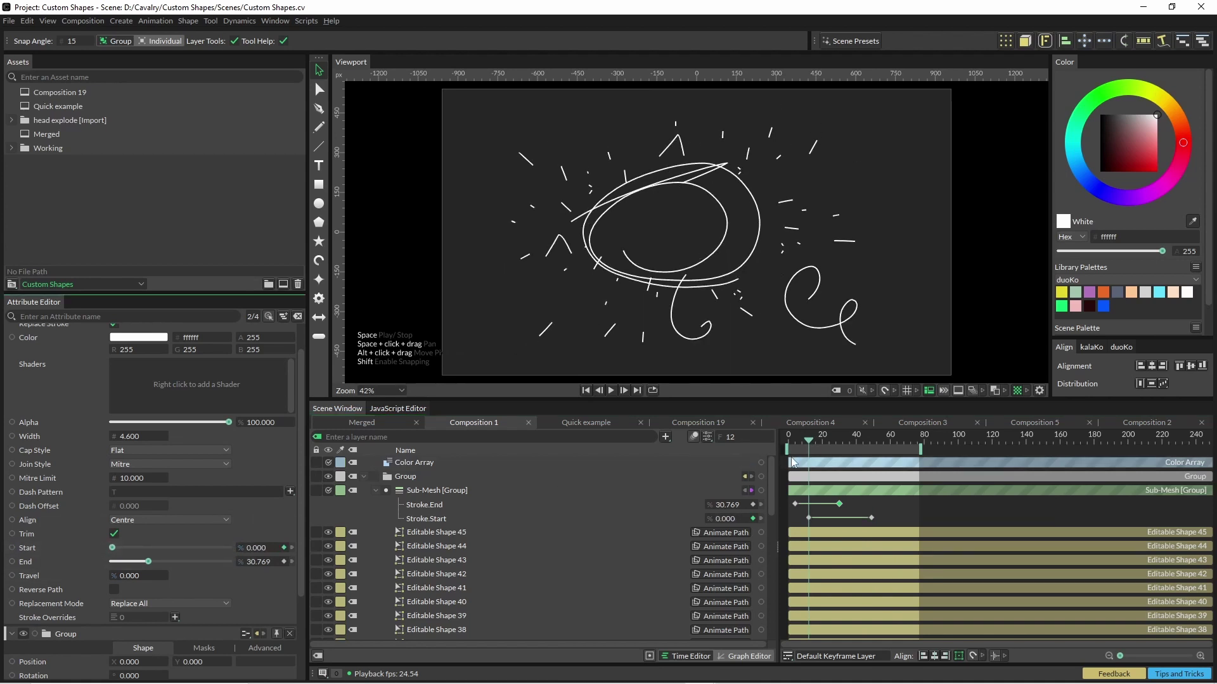
pyautogui.press('space')
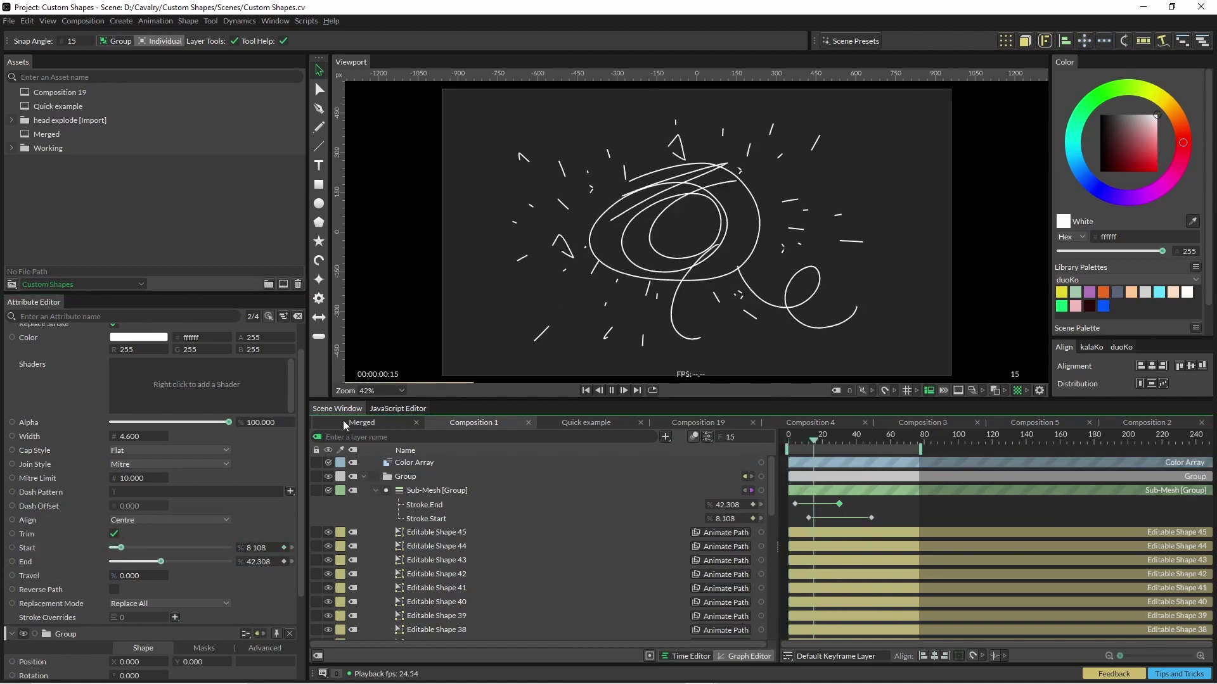
pyautogui.press('space')
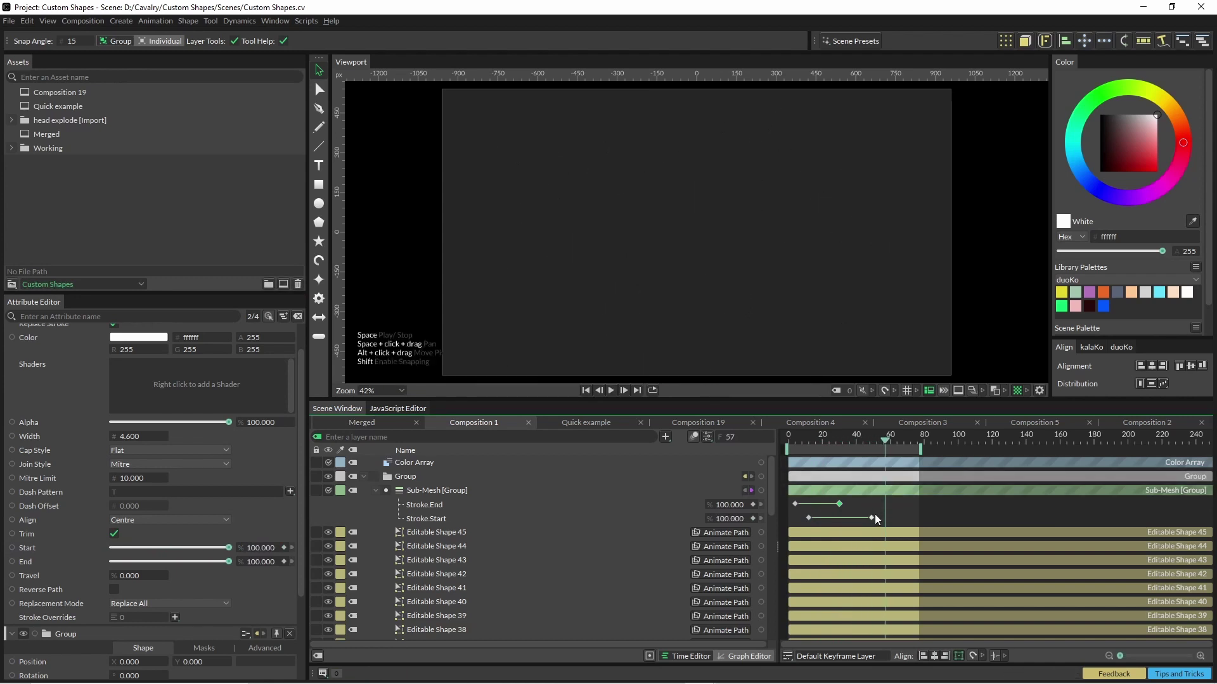
# Move the Stroke.Start keyframes to about frames 27 and 61, and preview the new timing
pyautogui.moveTo(873, 518); pyautogui.dragTo(892, 518)
pyautogui.moveTo(809, 517); pyautogui.dragTo(834, 518)
pyautogui.press('space')
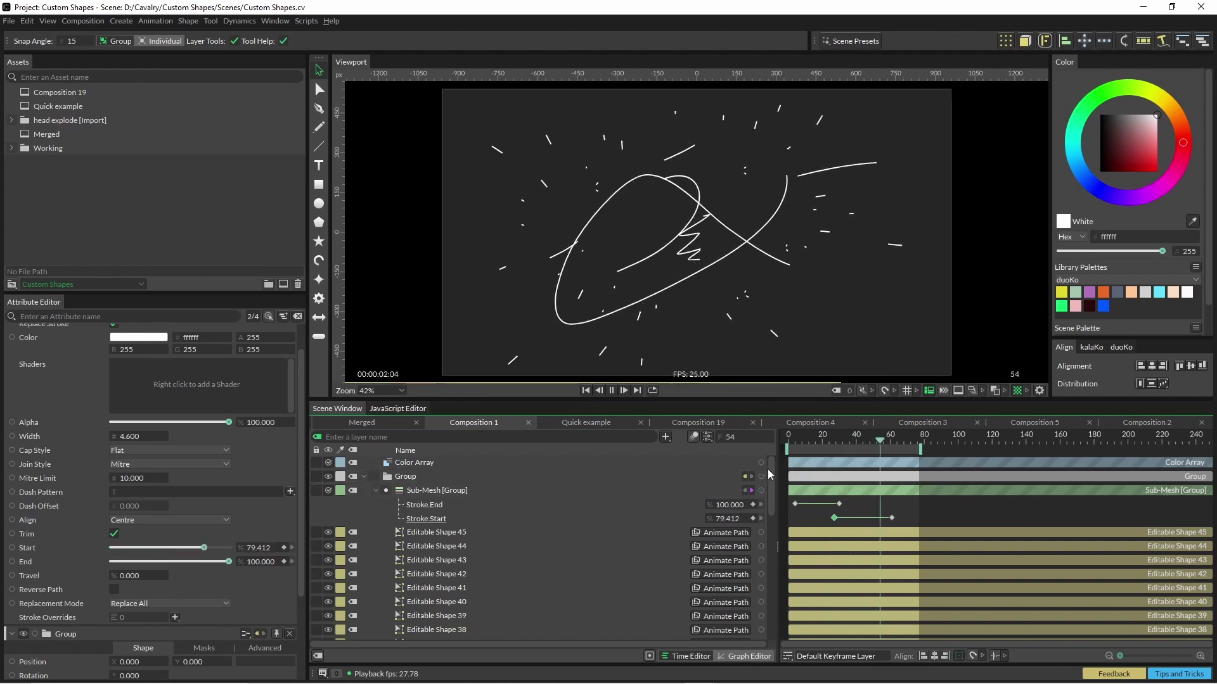
pyautogui.press('space')
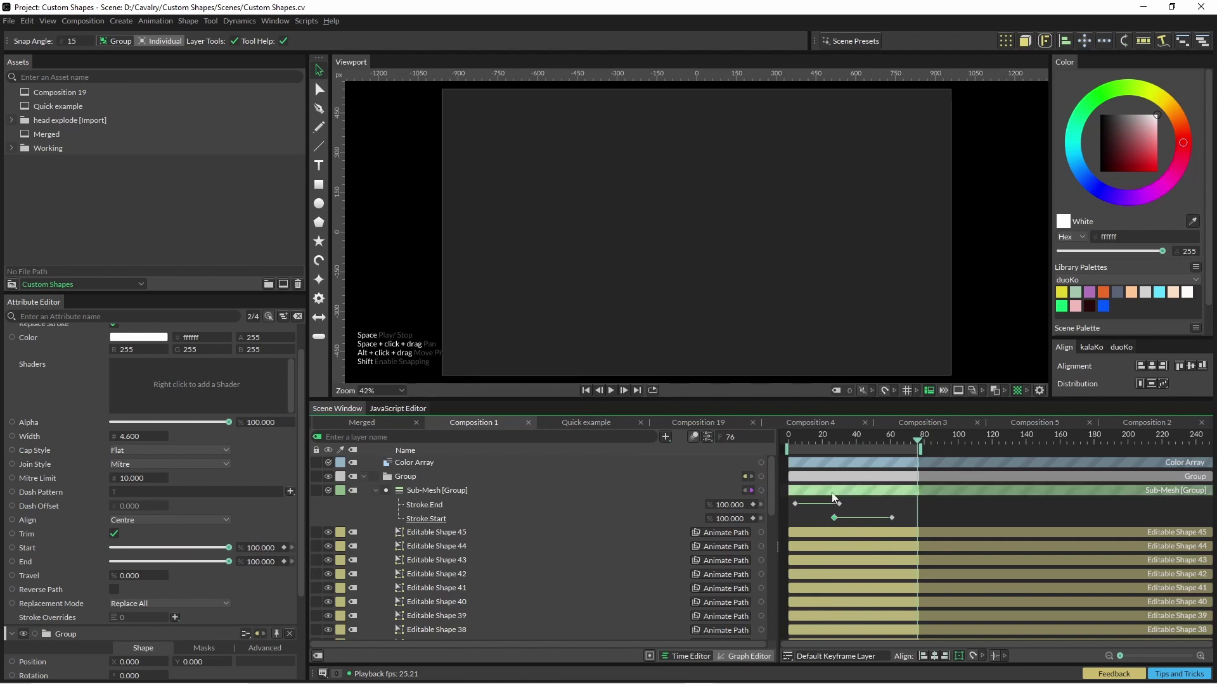
# Ease the Stroke.End and Stroke.Start curves in the Graph Editor by changing their interpolation and lengthening the keyframe handles, and preview the animation
pyautogui.click(752, 657)
pyautogui.click(757, 655)
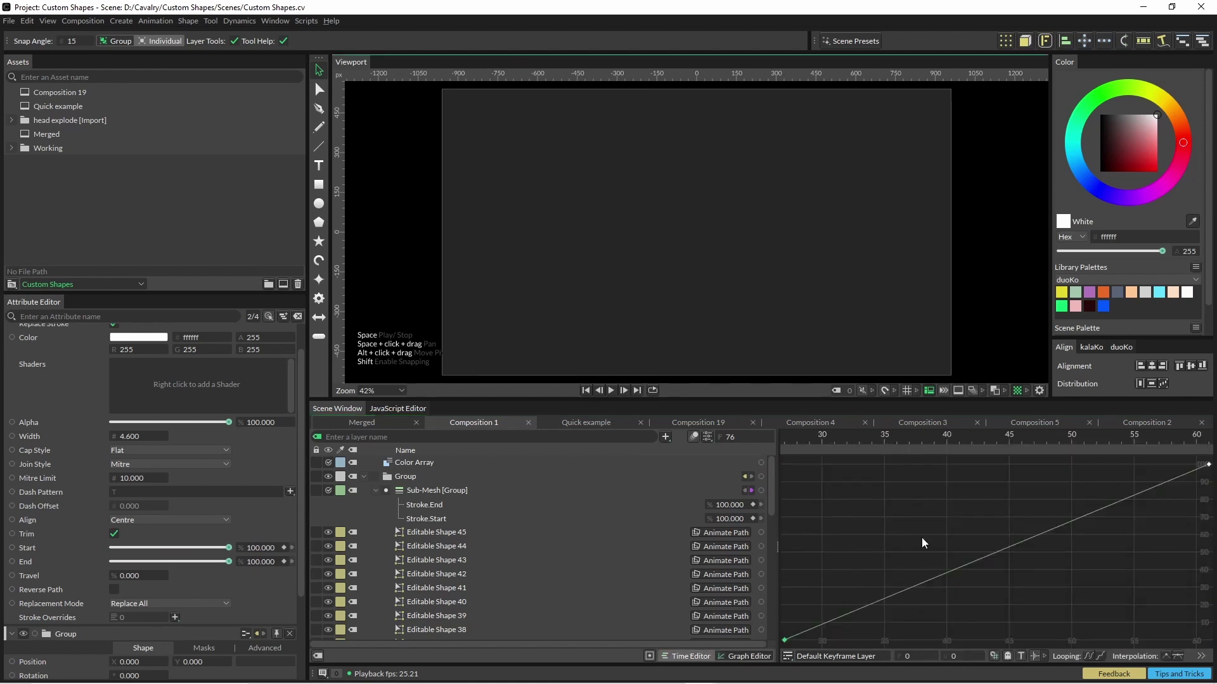
pyautogui.keyDown('shift'); pyautogui.click(444, 517); pyautogui.keyUp('shift')
pyautogui.rightClick(933, 568)
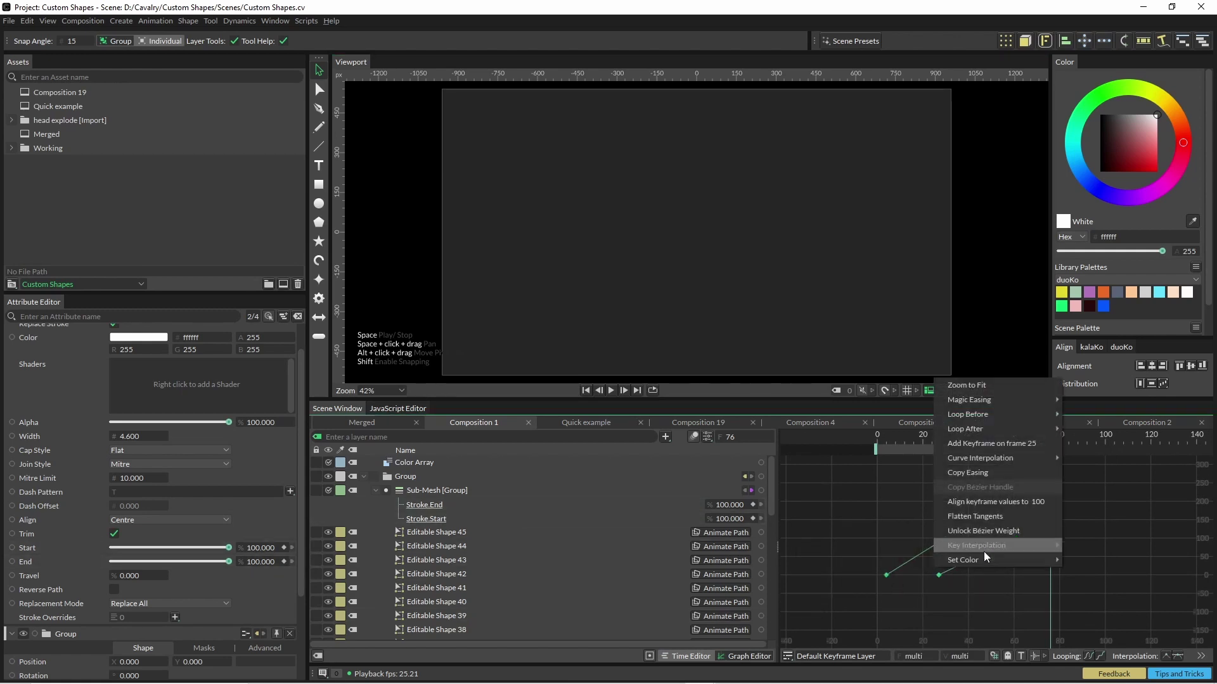
pyautogui.moveTo(1014, 556)
pyautogui.click(1080, 556)
pyautogui.moveTo(950, 578); pyautogui.dragTo(969, 580)
pyautogui.moveTo(900, 438); pyautogui.dragTo(875, 436)
pyautogui.press('space')
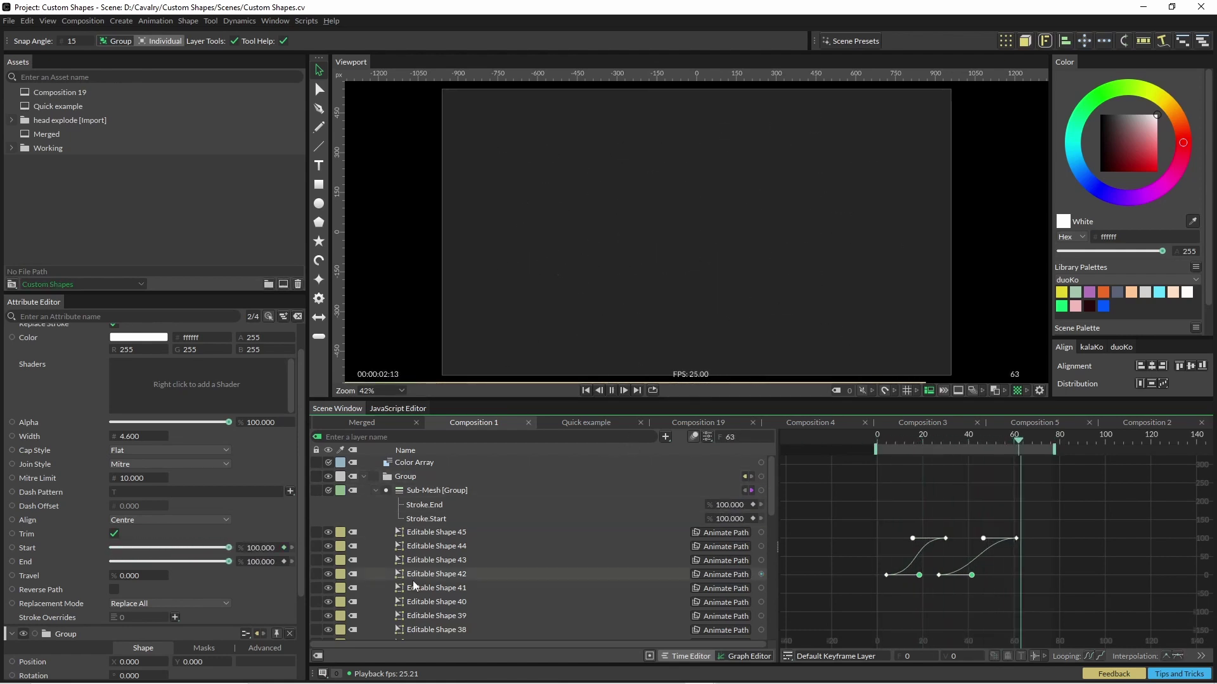
pyautogui.press('space')
pyautogui.moveTo(932, 442); pyautogui.dragTo(877, 443)
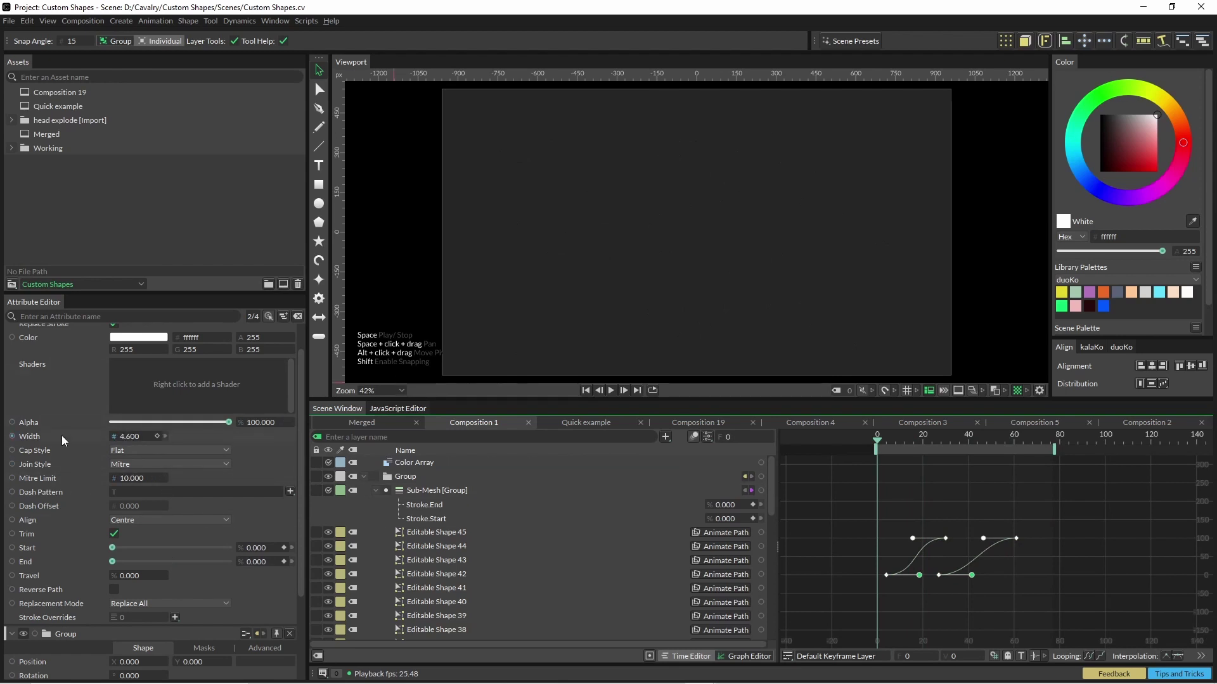
# Go to frame 19 and add a Random behaviour to the Sub-Mesh stroke's Width
pyautogui.moveTo(876, 444); pyautogui.dragTo(920, 443)
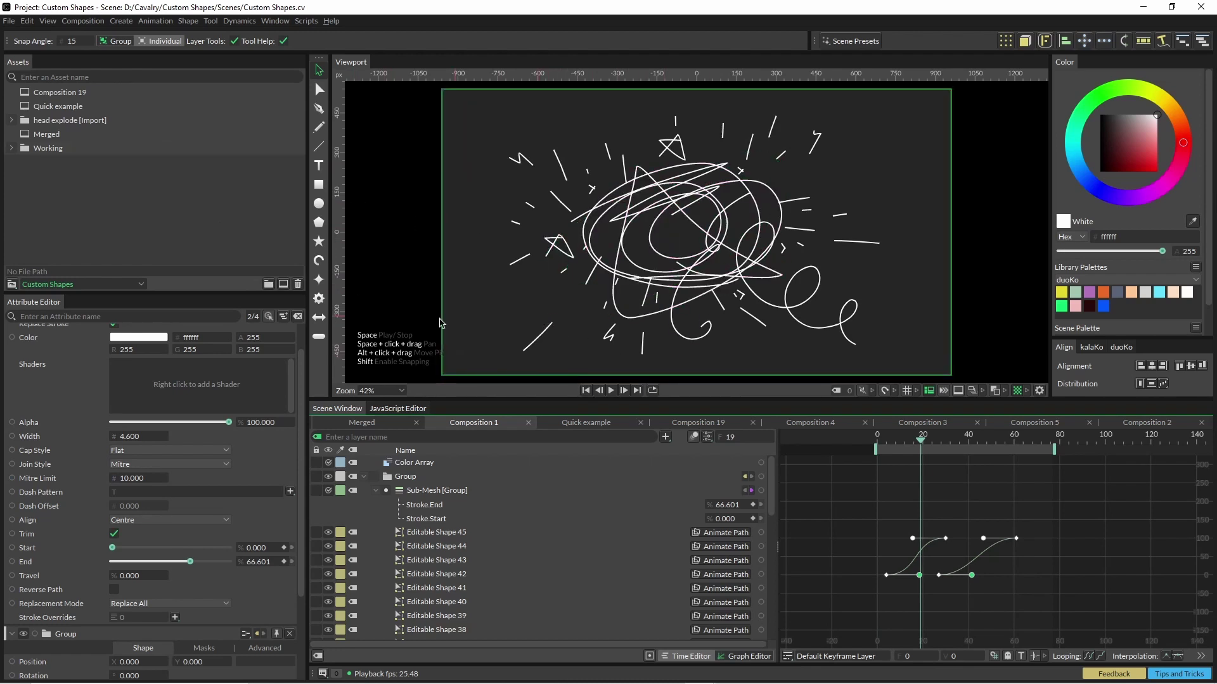
pyautogui.rightClick(75, 435)
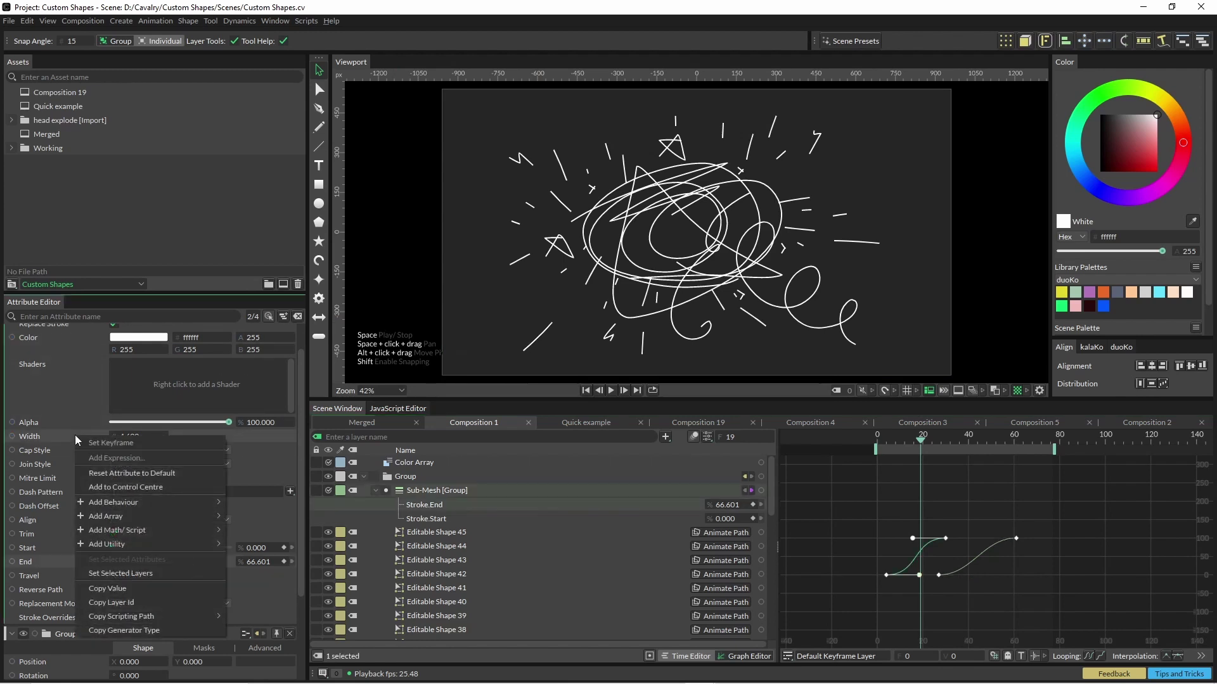
pyautogui.moveTo(103, 501)
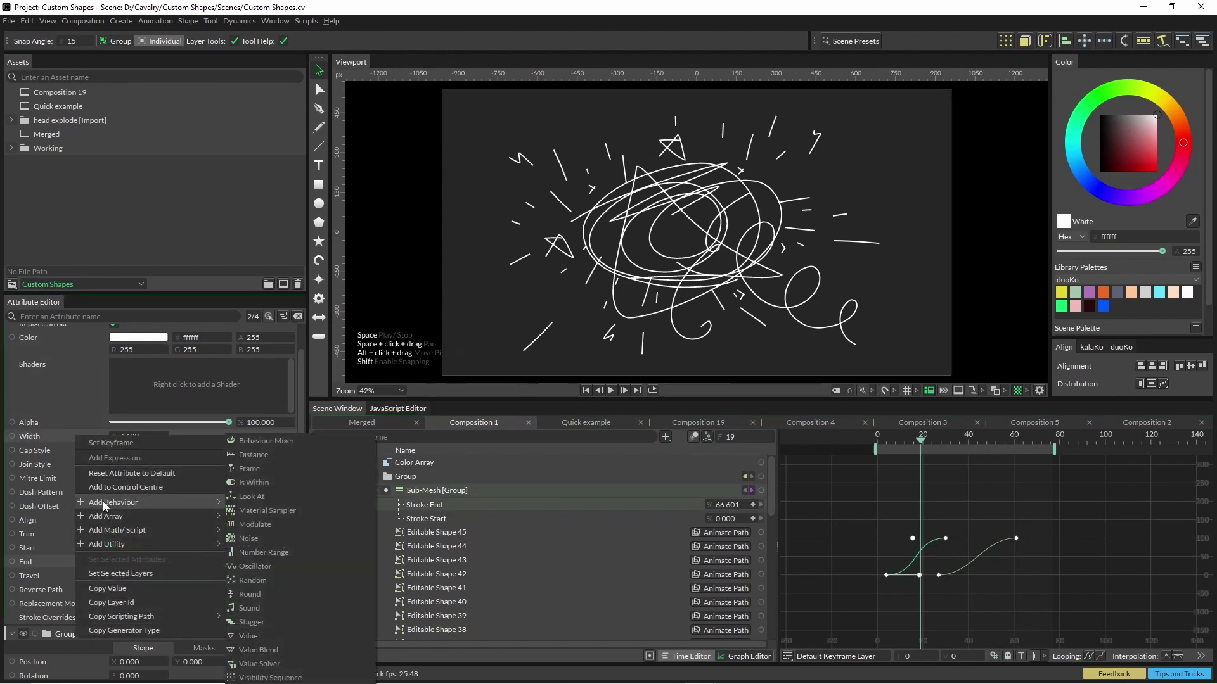
pyautogui.click(264, 580)
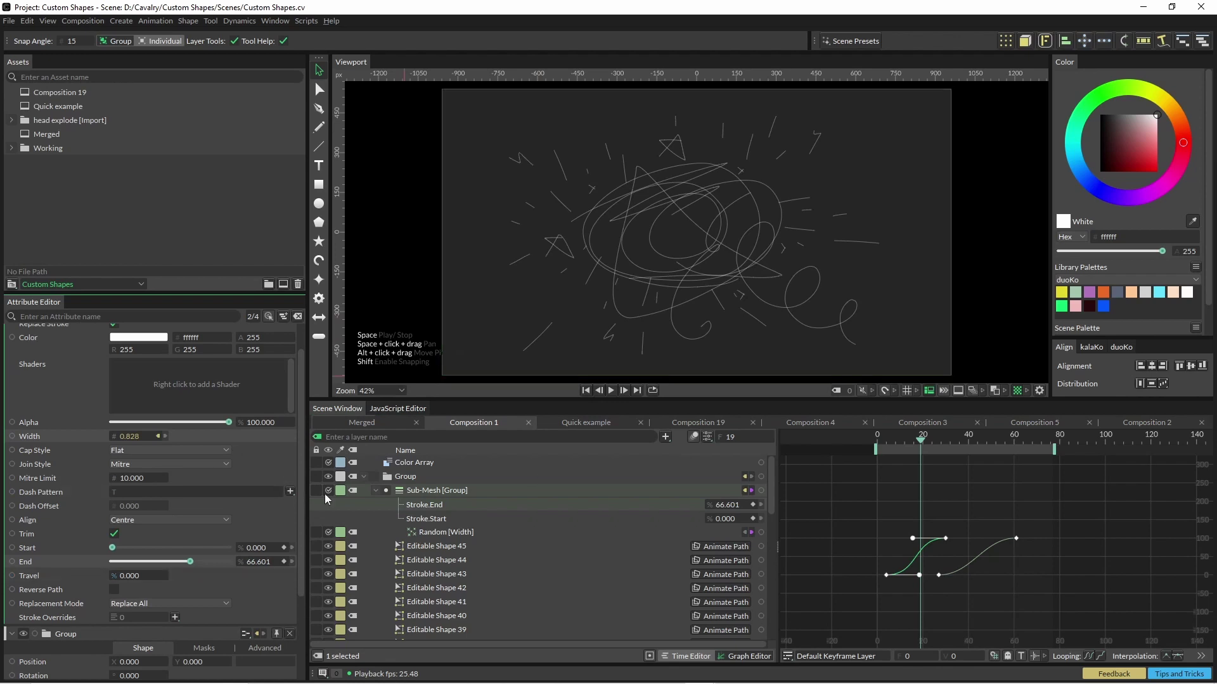
# Set the Random width behaviour's Minimum to 1, Maximum to 5 and Offset to 5
pyautogui.click(427, 531)
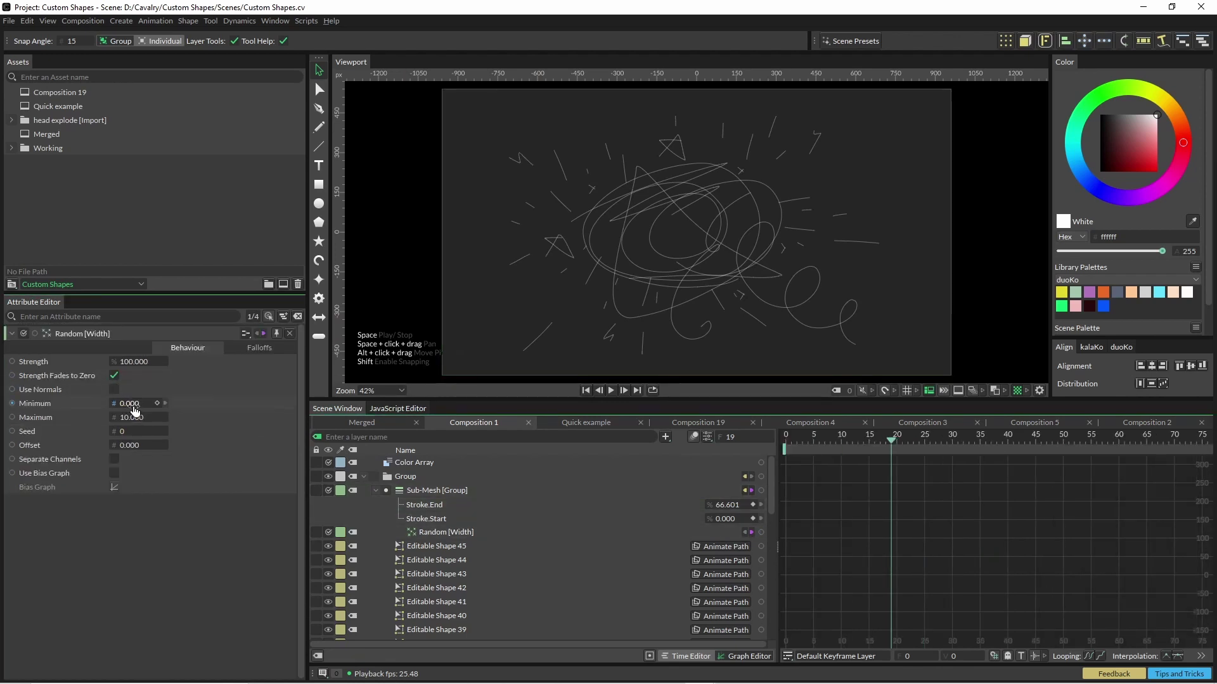
pyautogui.click(130, 403)
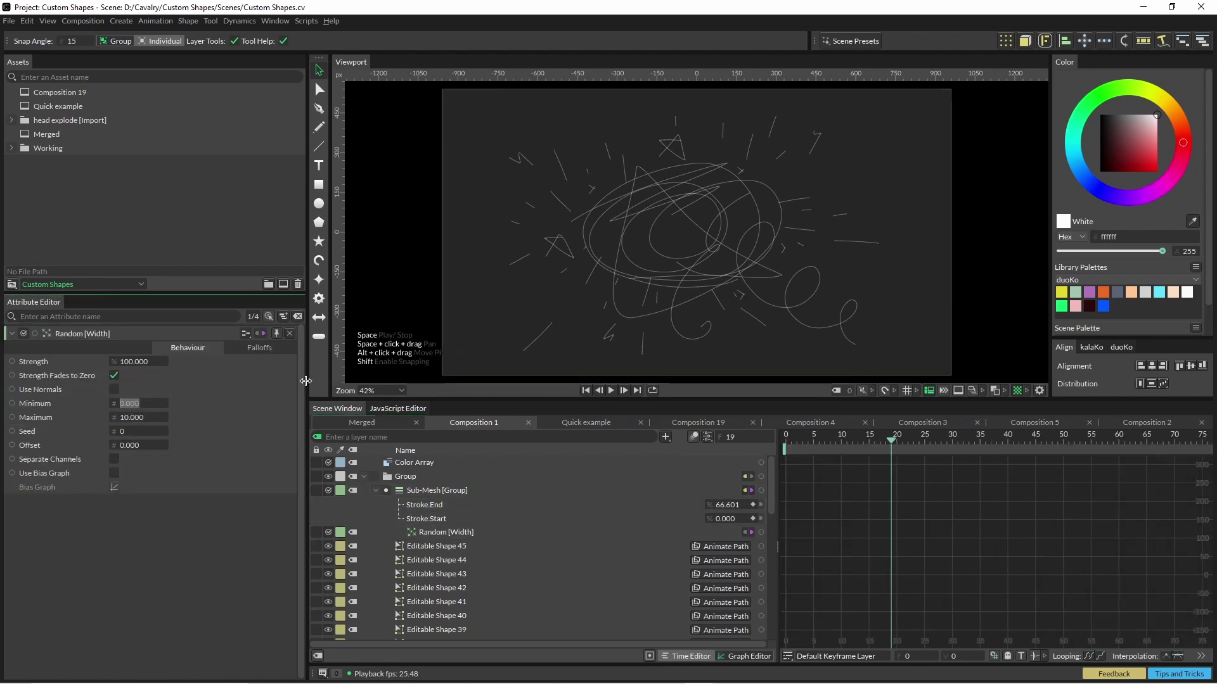
pyautogui.write('1')
pyautogui.press('Tab')
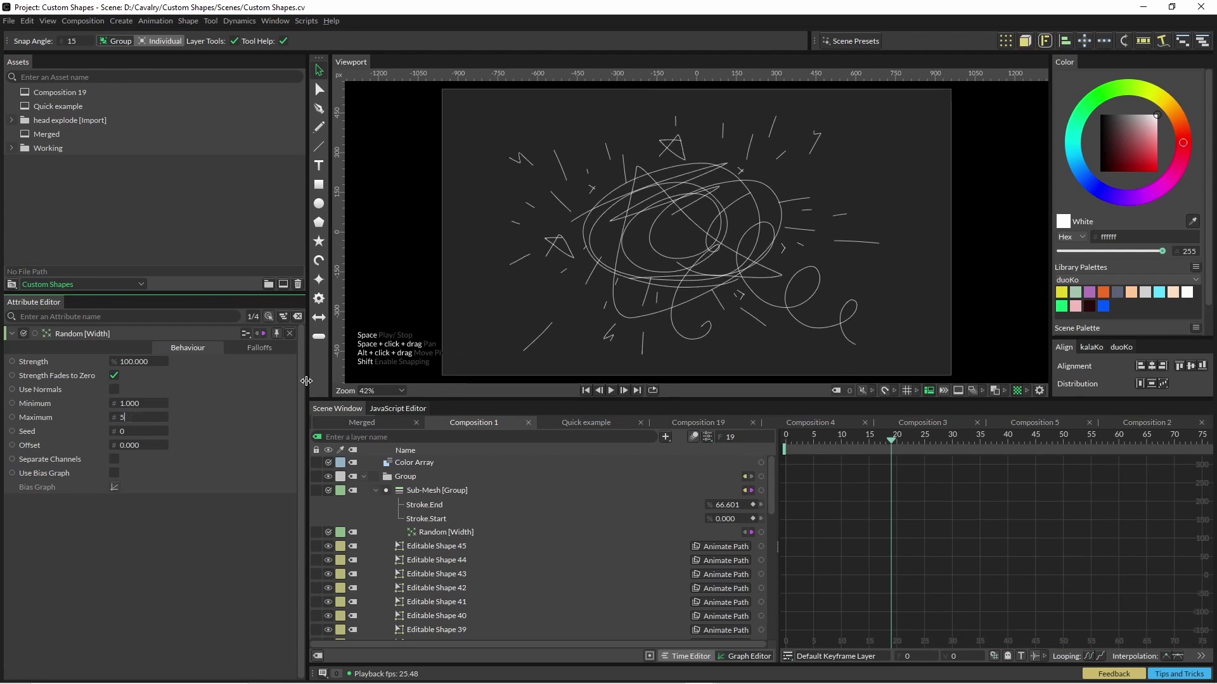
pyautogui.write('5')
pyautogui.press('Return')
pyautogui.moveTo(132, 444); pyautogui.dragTo(135, 444)
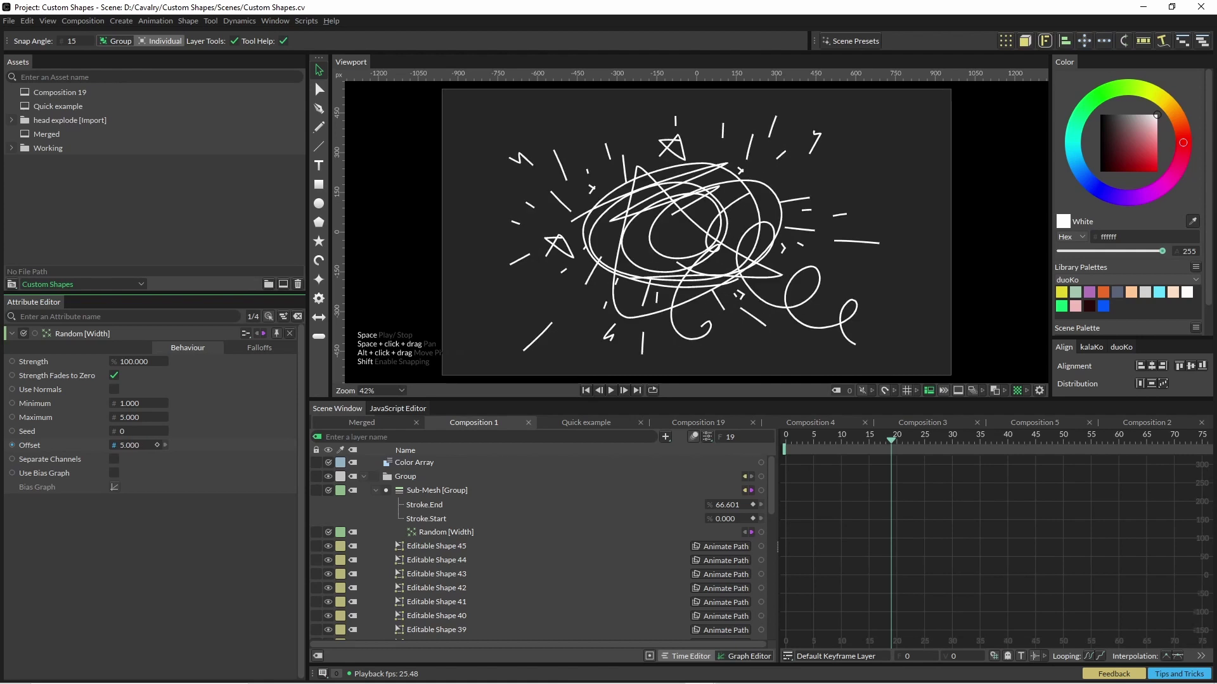
# Connect the Color Array to the Sub-Mesh's stroke Color
pyautogui.click(436, 493)
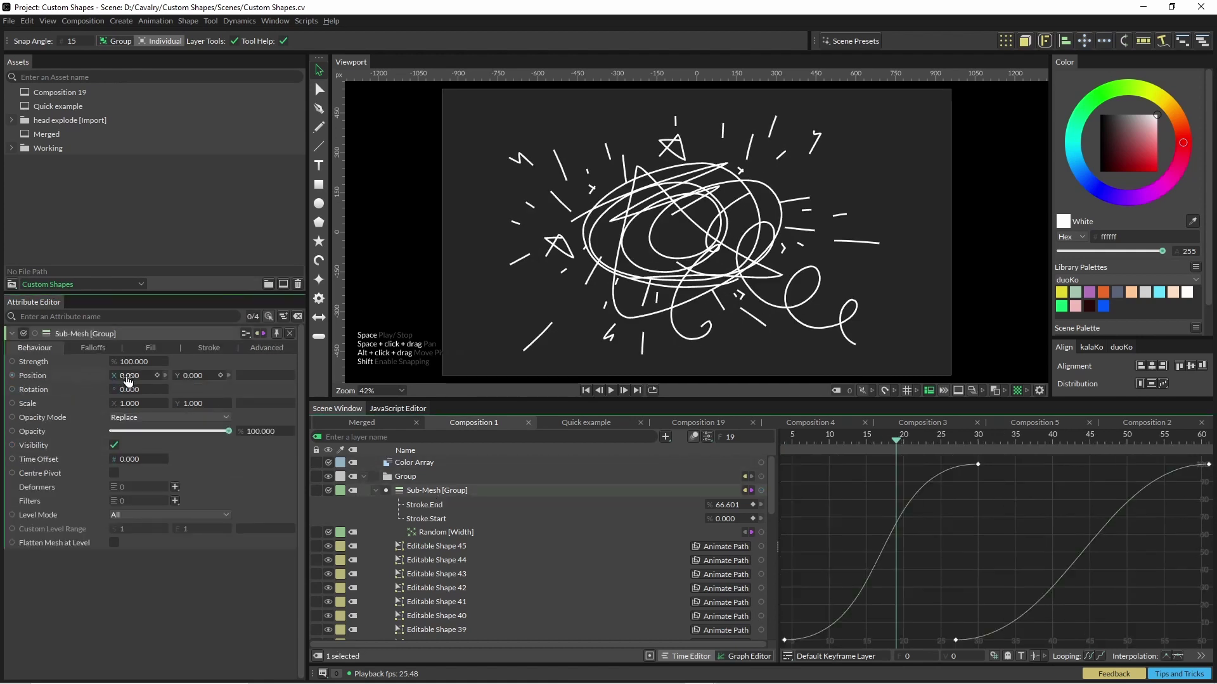
pyautogui.click(203, 351)
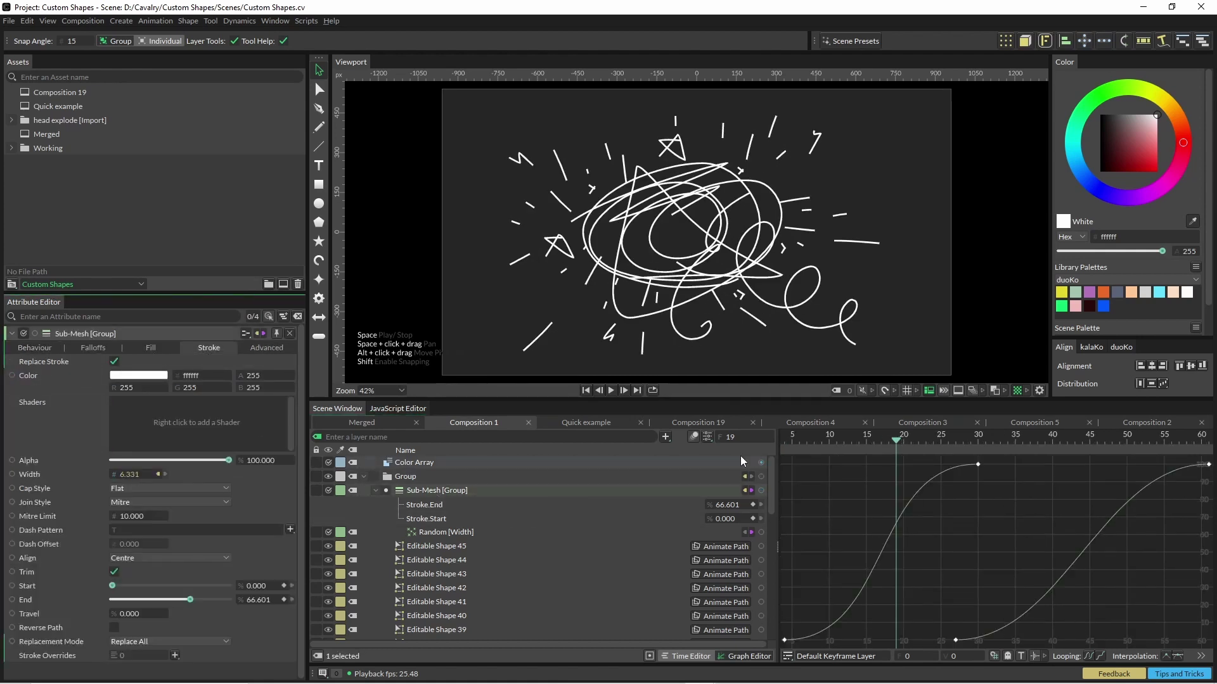
pyautogui.moveTo(761, 462); pyautogui.dragTo(135, 379)
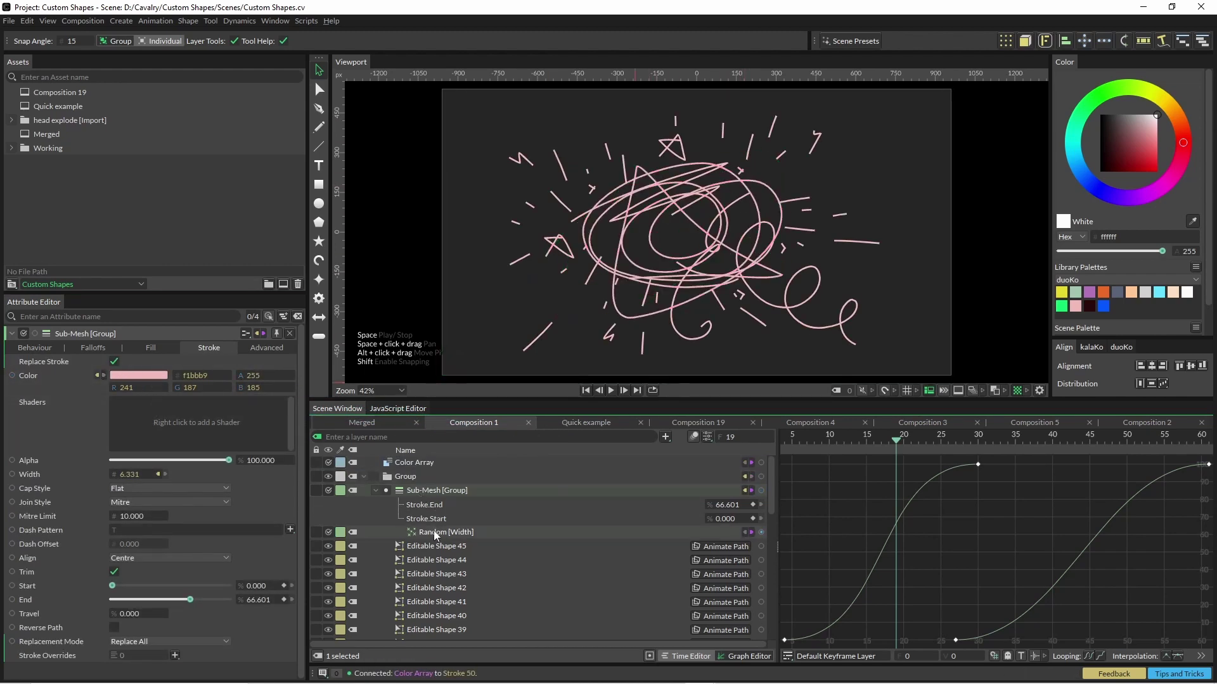
# Turn off the Color Array's Auto Index, try changing its Index manually, and turn Auto Index back on
pyautogui.click(416, 462)
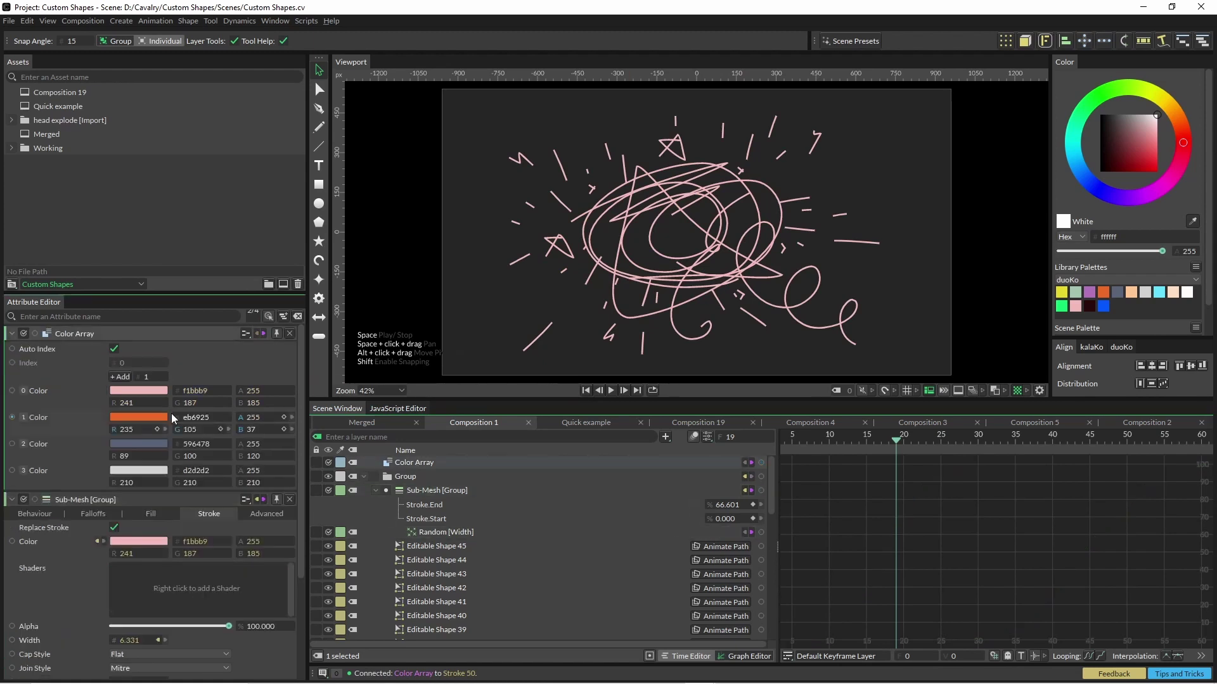
pyautogui.click(114, 349)
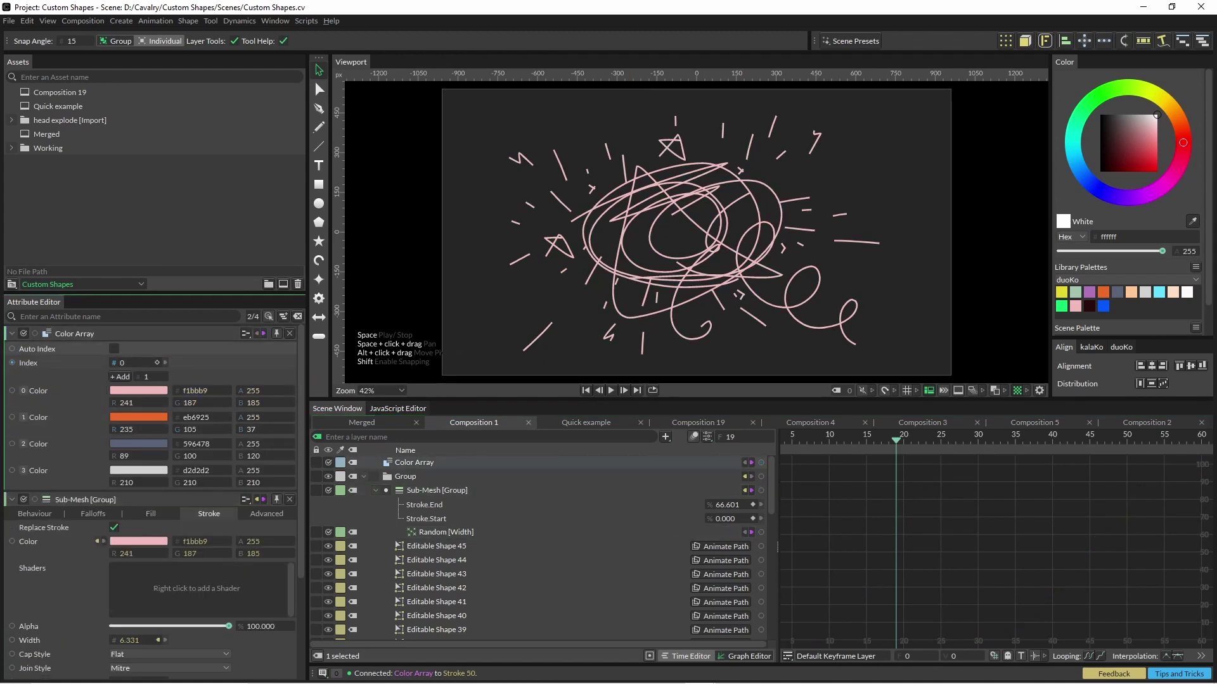
pyautogui.moveTo(127, 362)
pyautogui.mouseDown()
pyautogui.moveTo(145, 362)
pyautogui.moveTo(127, 361)
pyautogui.mouseUp()
pyautogui.click(114, 349)
# Move the Sub-Mesh layer out of the Group and disconnect it from the Group's Deformers
pyautogui.click(453, 533)
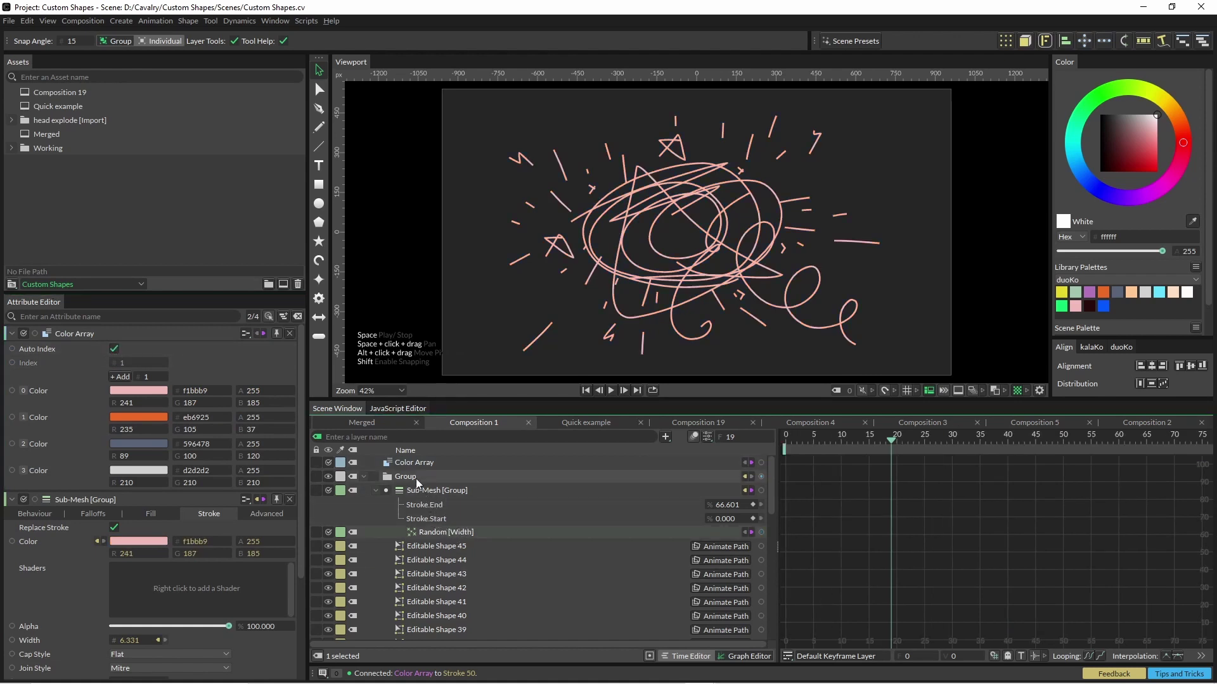
pyautogui.click(468, 491)
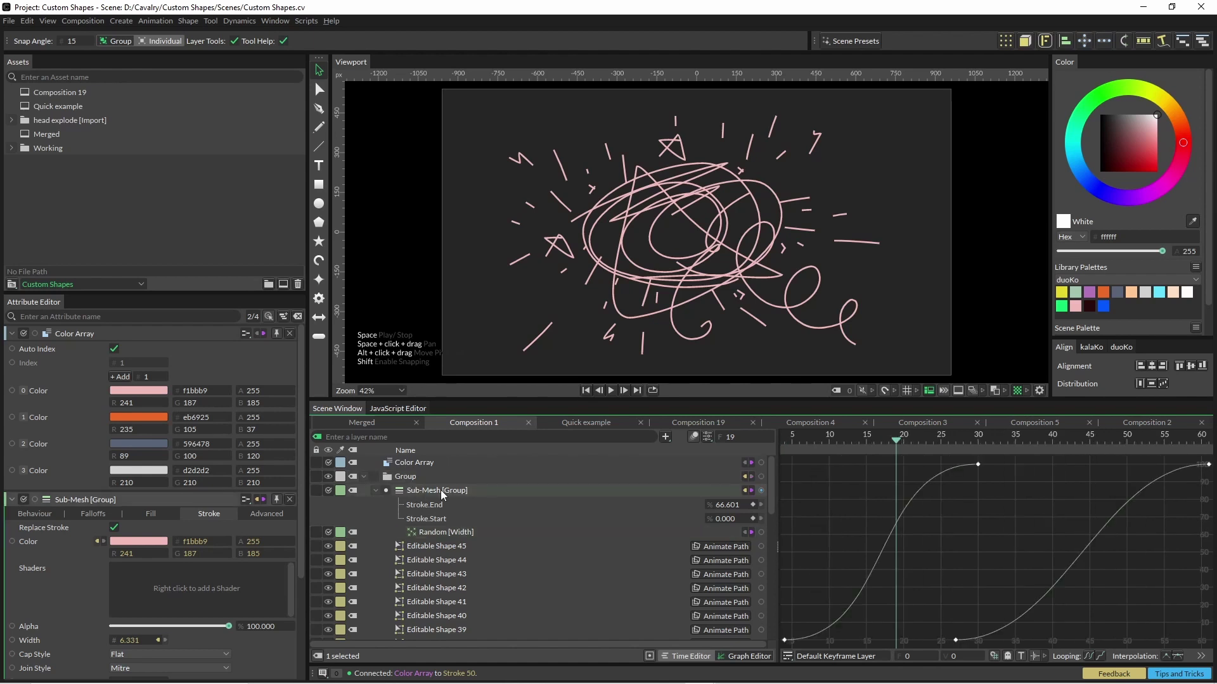
pyautogui.moveTo(439, 489); pyautogui.dragTo(434, 471)
pyautogui.click(426, 532)
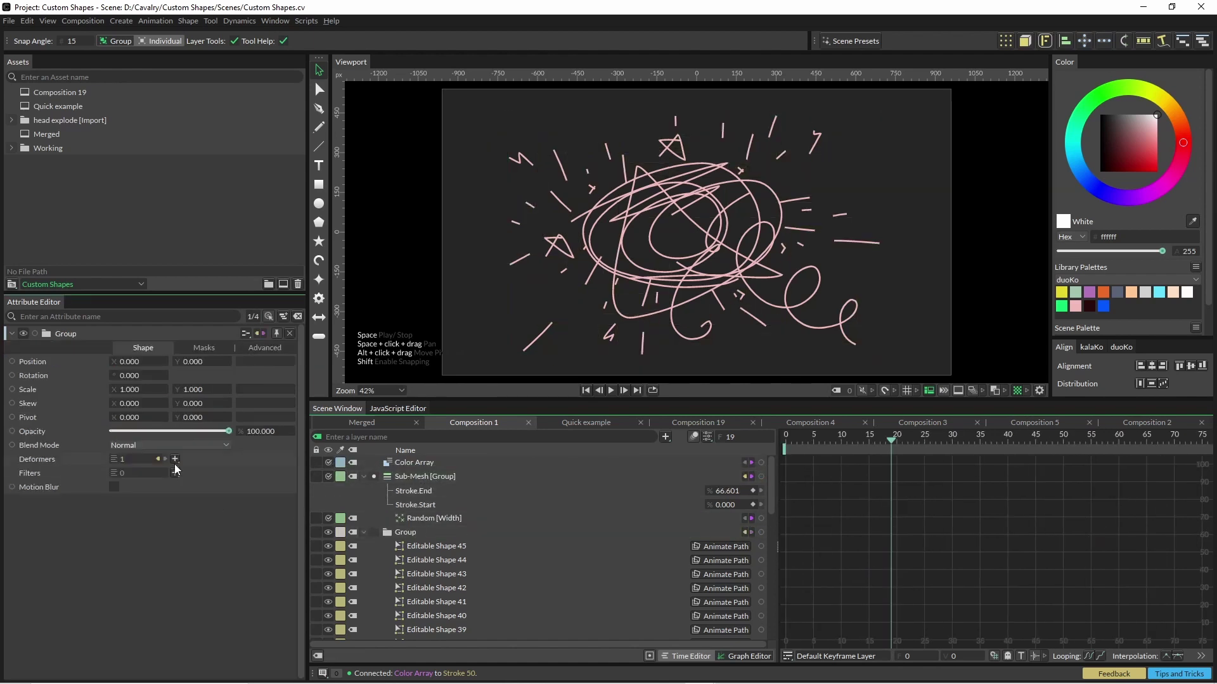
pyautogui.click(157, 460)
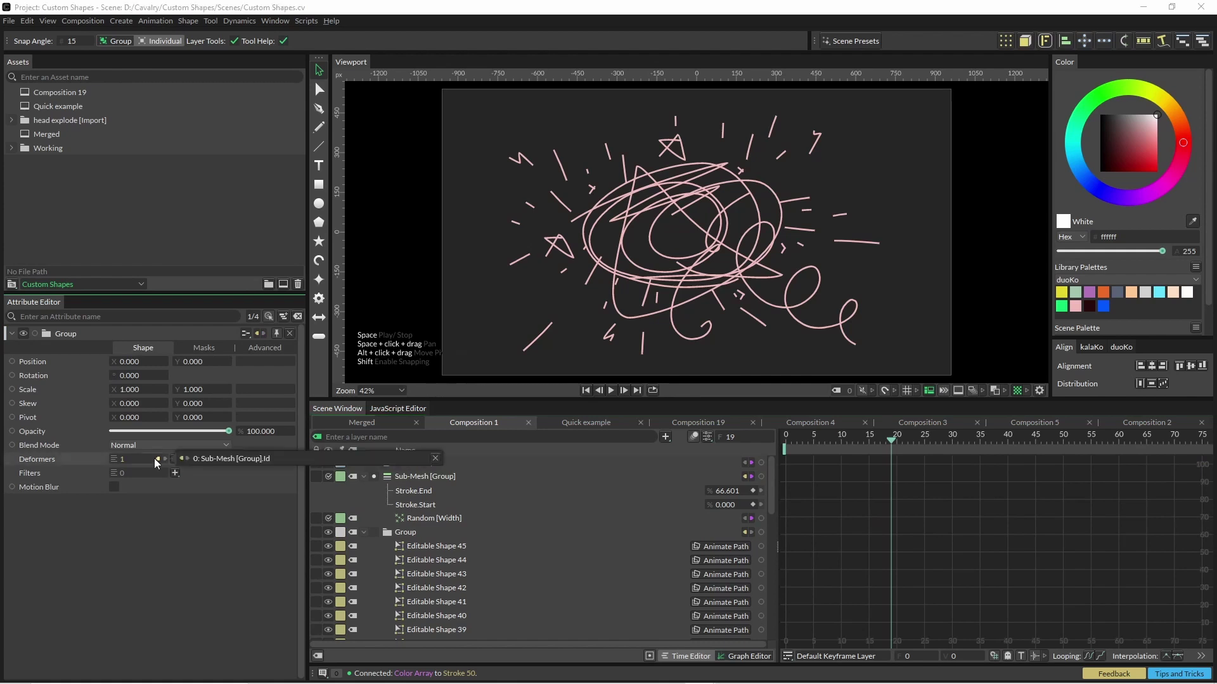
pyautogui.click(435, 459)
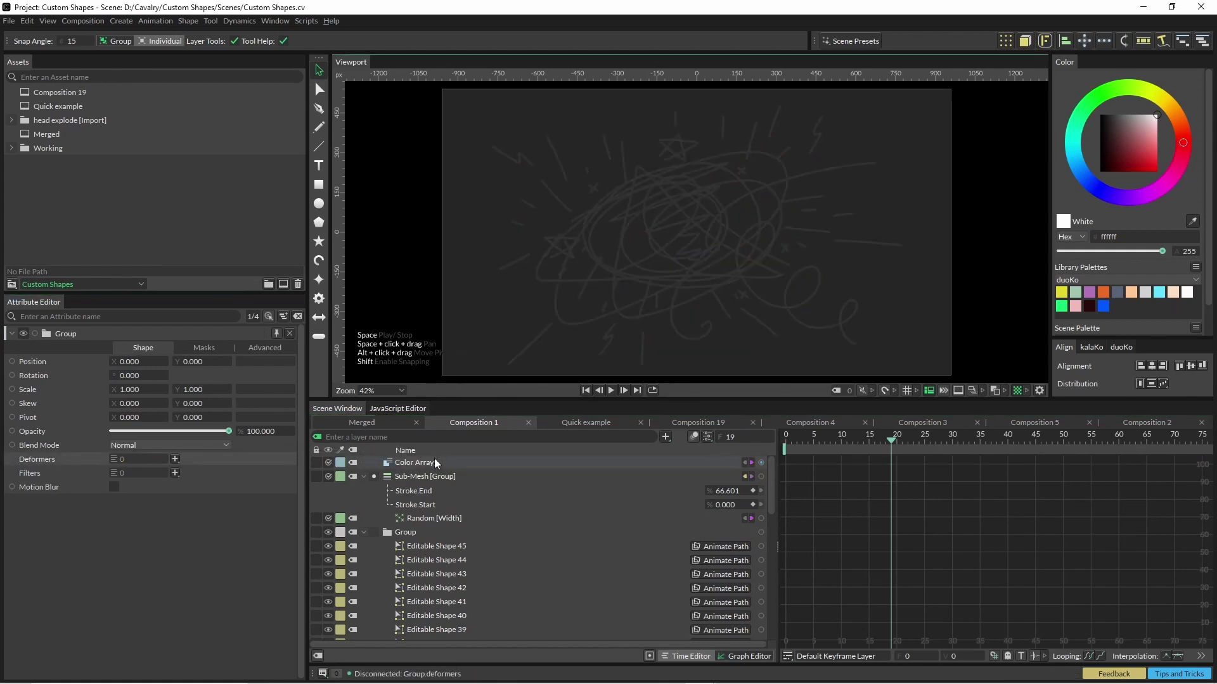
# Add a Custom Shape with the Group as its Input Shape and the Sub-Mesh connected as its deformer
pyautogui.click(665, 437)
pyautogui.write('cus')
pyautogui.press('Return')
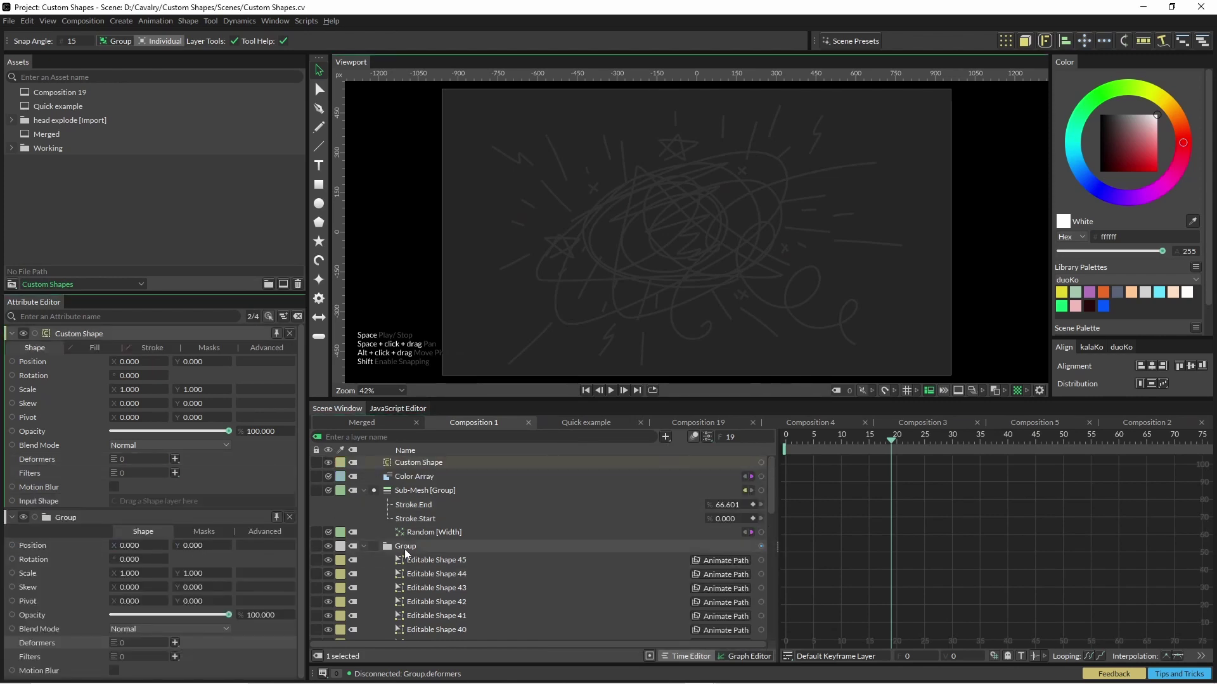
pyautogui.moveTo(405, 547); pyautogui.dragTo(173, 501)
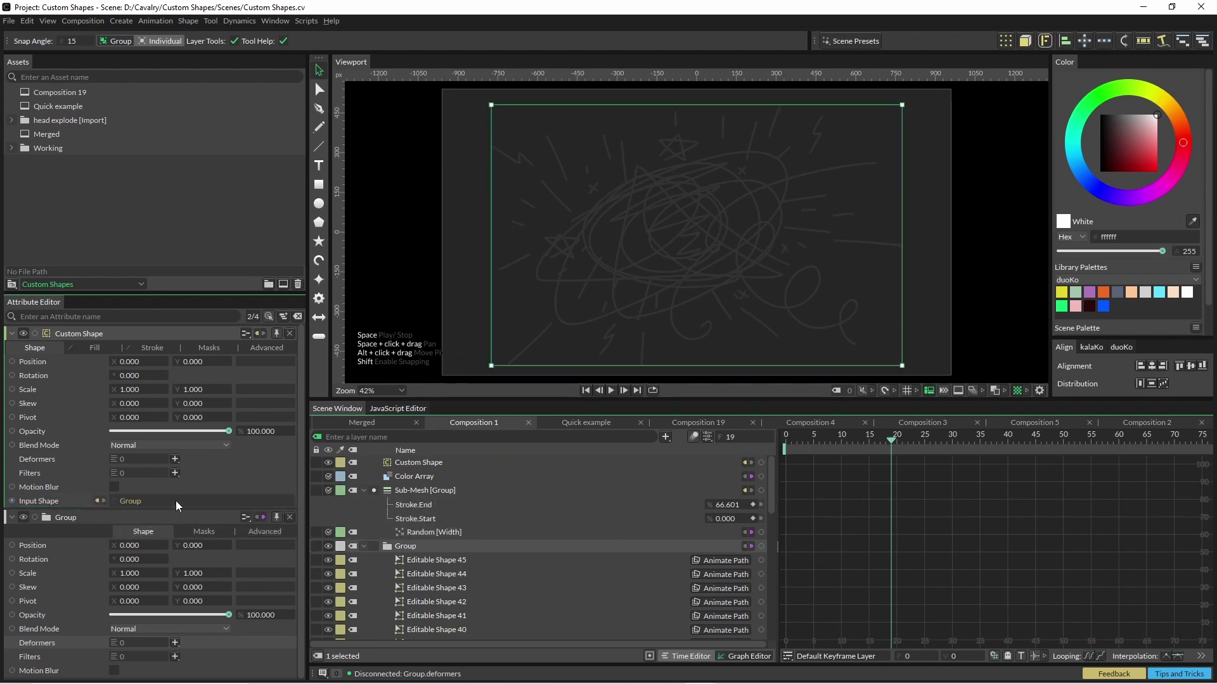
pyautogui.moveTo(435, 491)
pyautogui.mouseDown()
pyautogui.moveTo(169, 497)
pyautogui.moveTo(160, 458)
pyautogui.mouseUp()
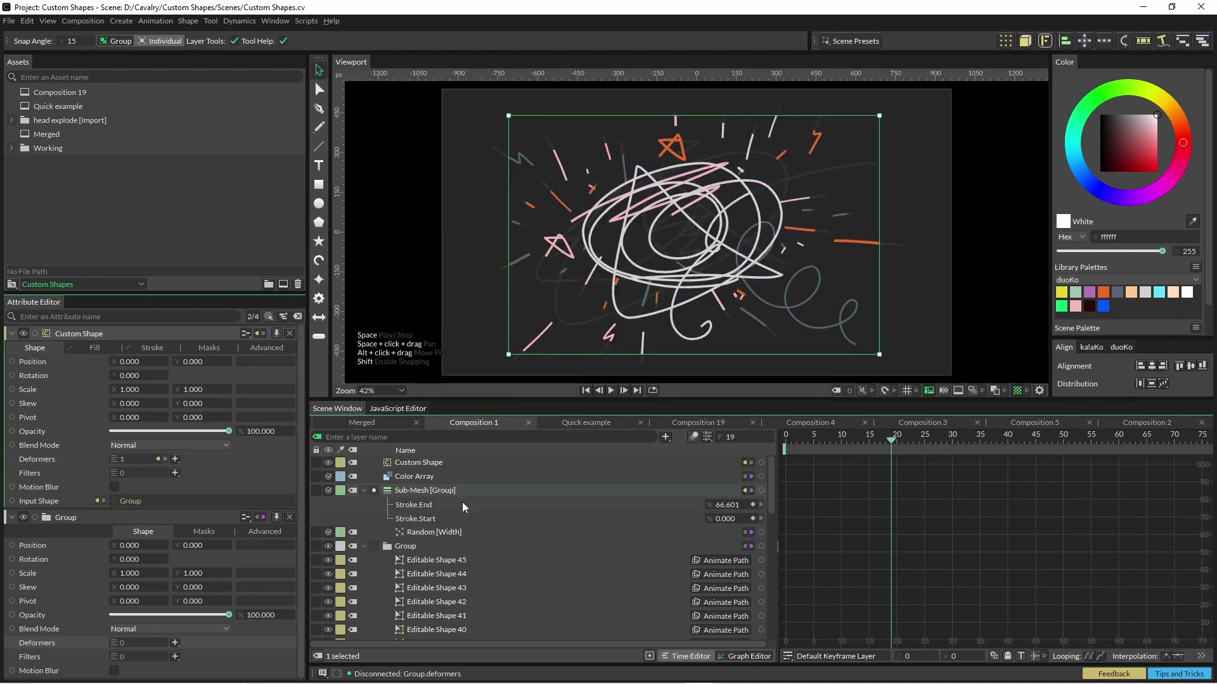
# Set the Random width behaviour's Maximum to 12
pyautogui.click(441, 532)
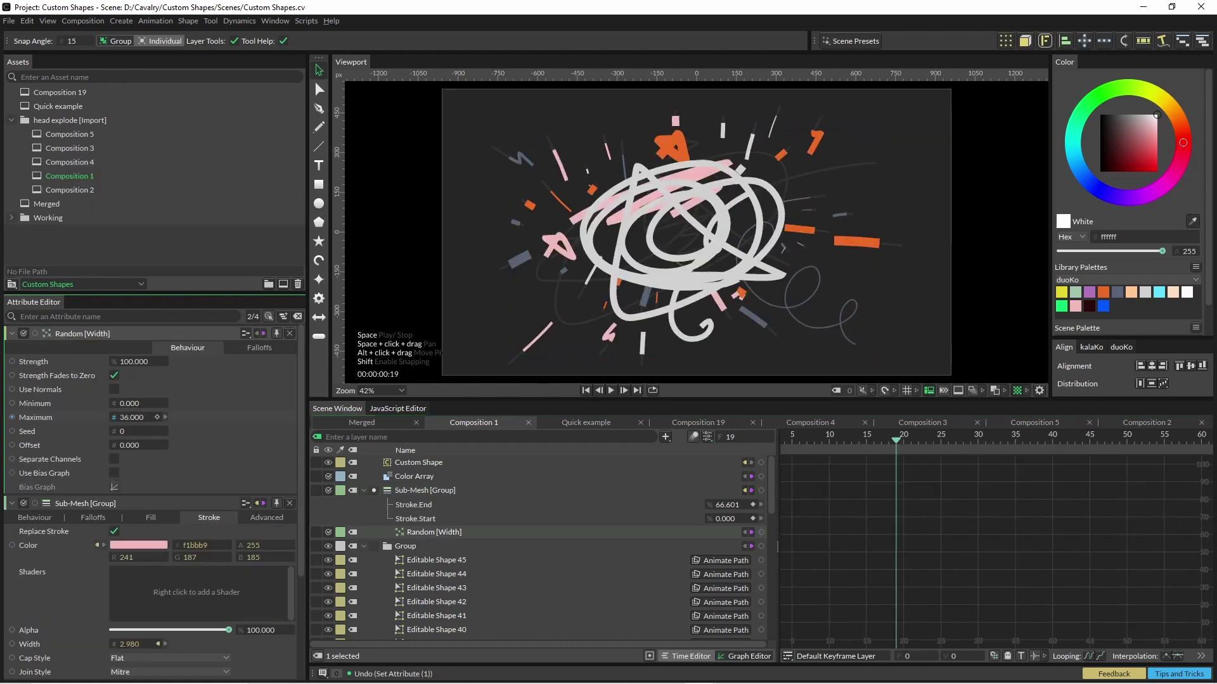
pyautogui.moveTo(126, 417); pyautogui.dragTo(119, 417)
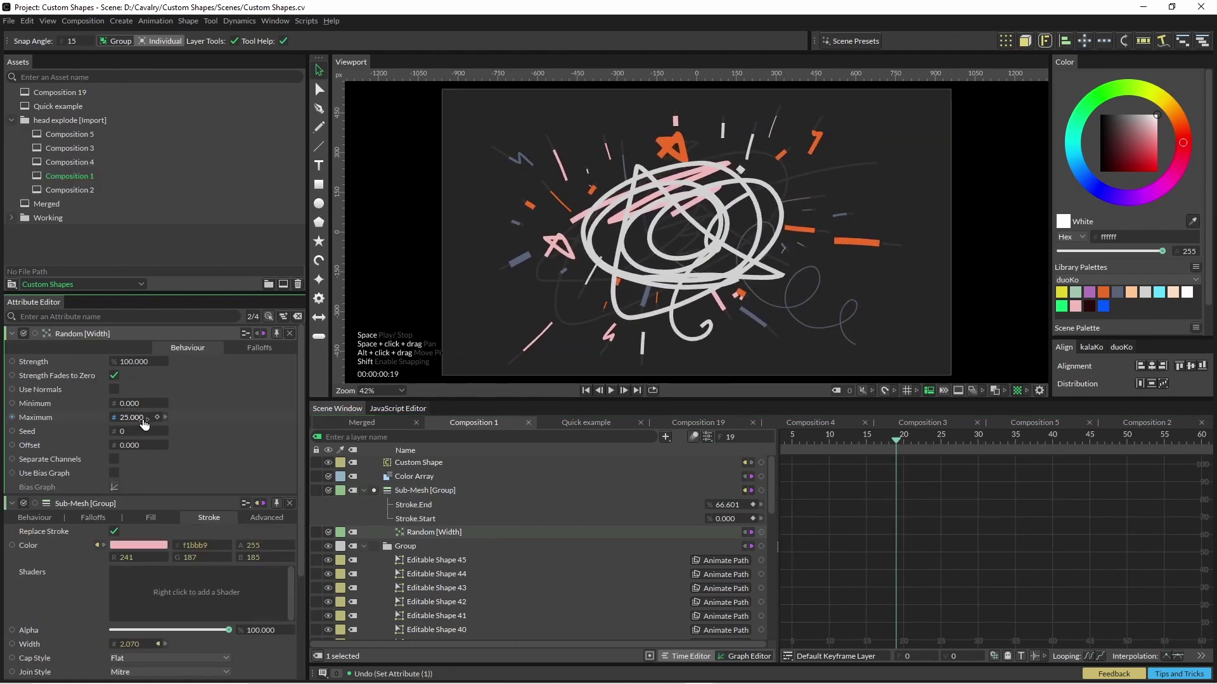
pyautogui.moveTo(140, 422); pyautogui.dragTo(105, 421)
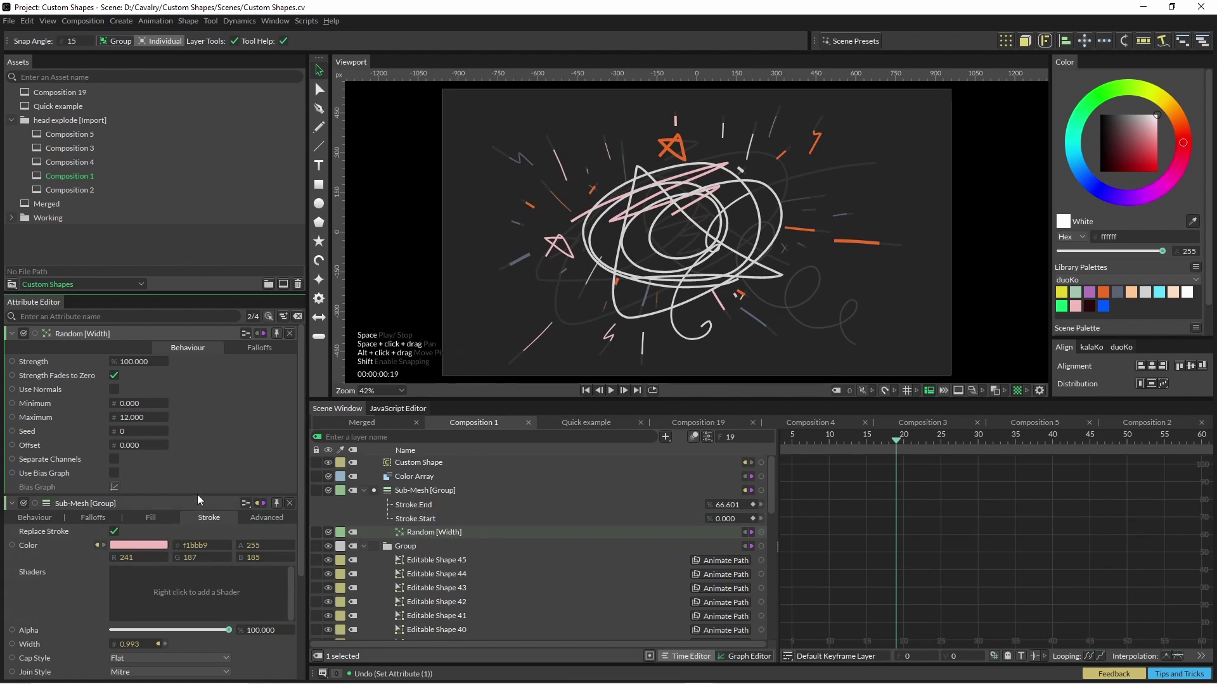
# Set the Sub-Mesh stroke's Cap Style to Round and preview the animation
pyautogui.moveTo(215, 292); pyautogui.dragTo(201, 154)
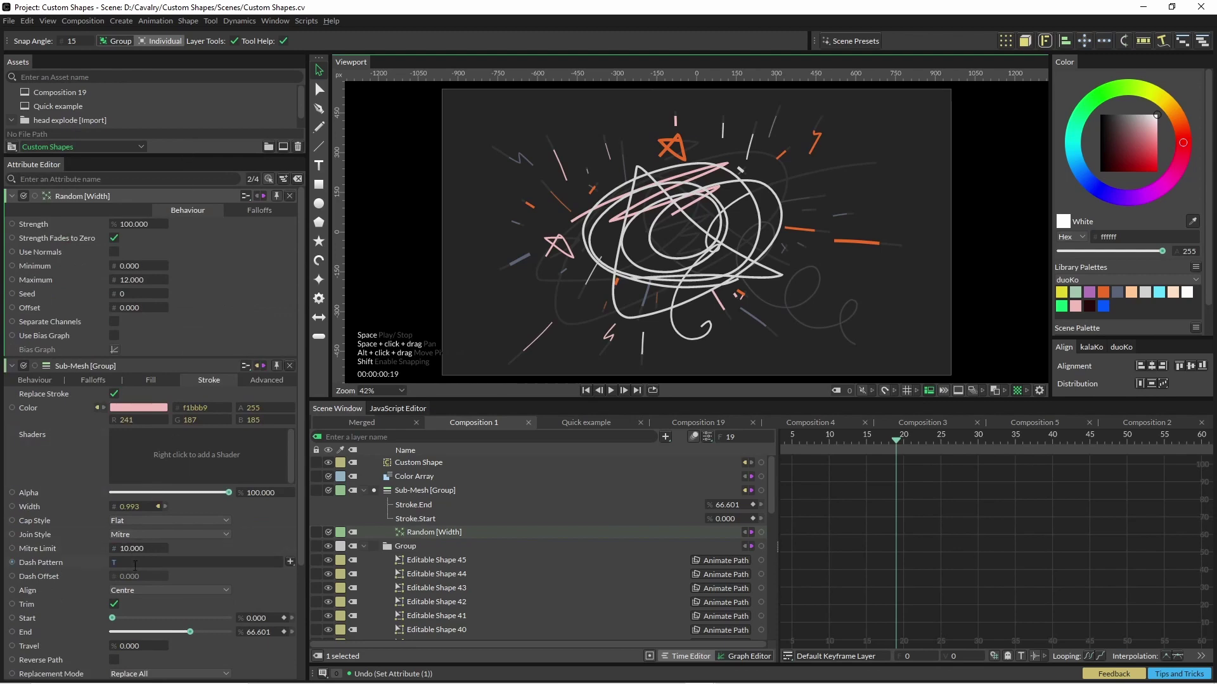
pyautogui.click(143, 520)
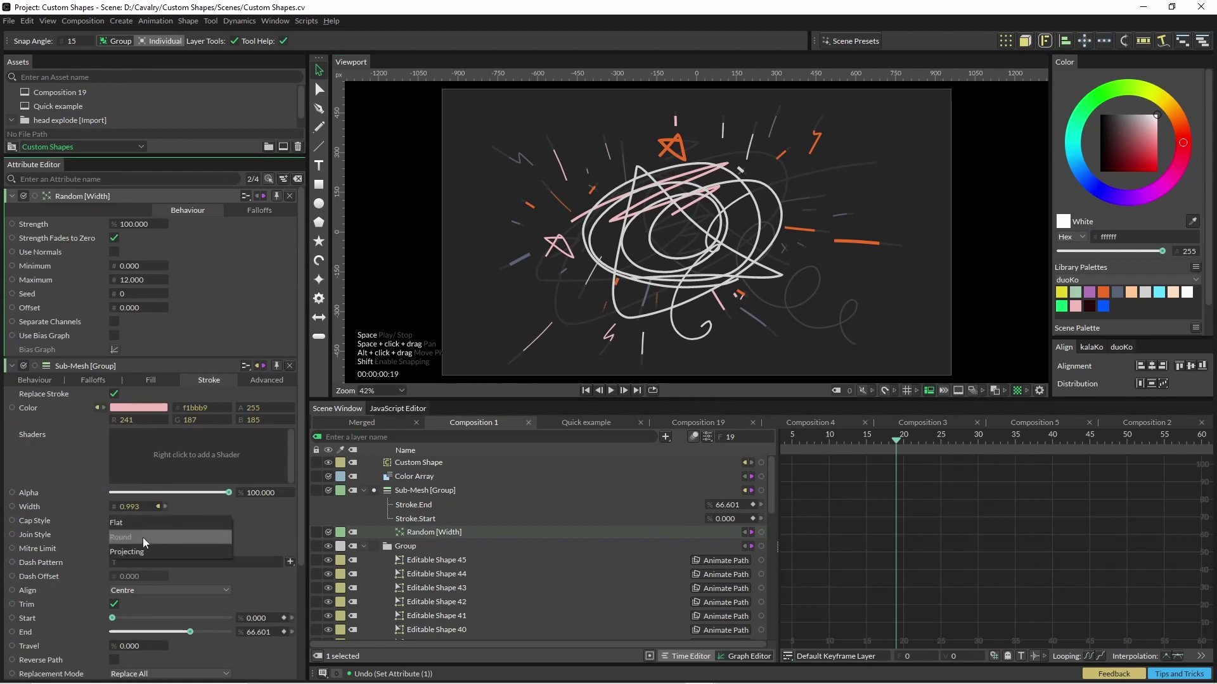
pyautogui.click(142, 537)
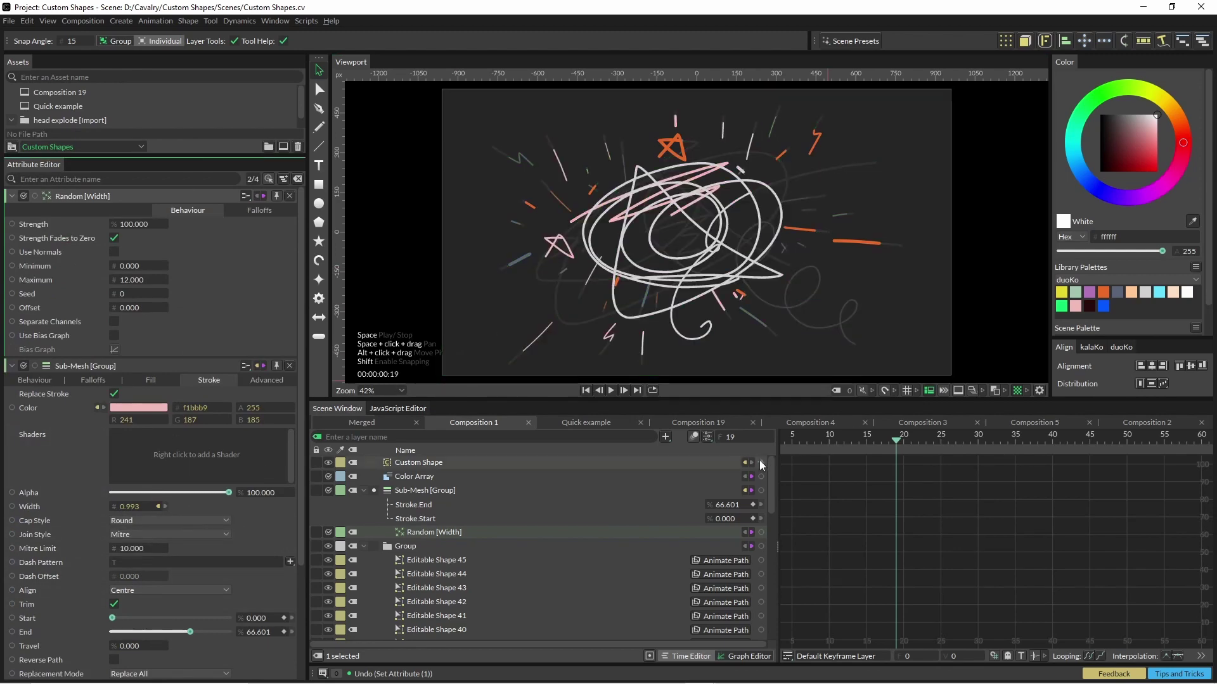
pyautogui.press('space')
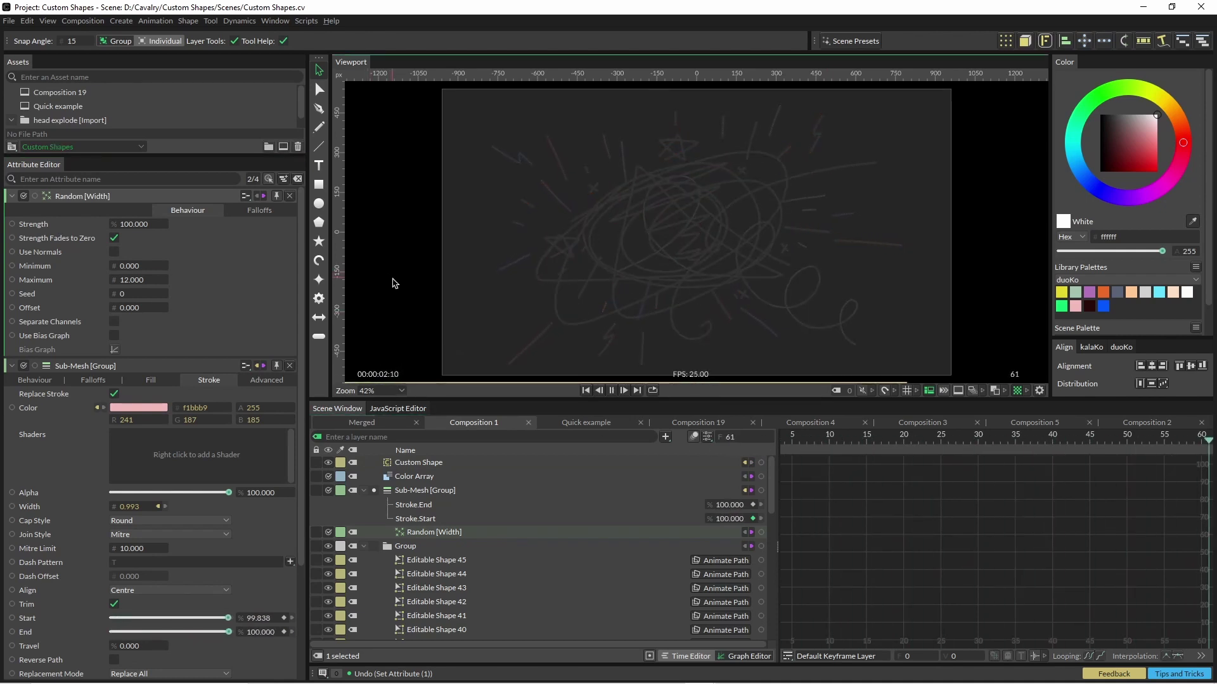
pyautogui.press('space')
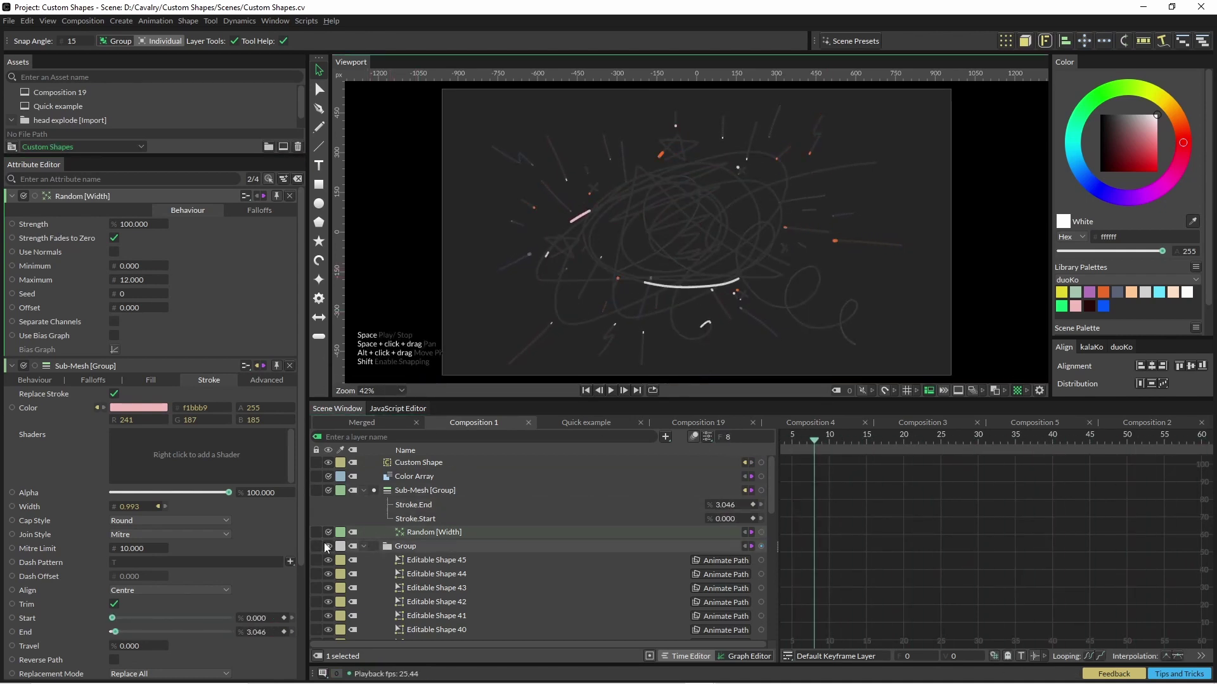
# Hide and collapse the source Group, and play the animation from frame 0
pyautogui.click(328, 546)
pyautogui.moveTo(820, 440); pyautogui.dragTo(773, 441)
pyautogui.click(363, 546)
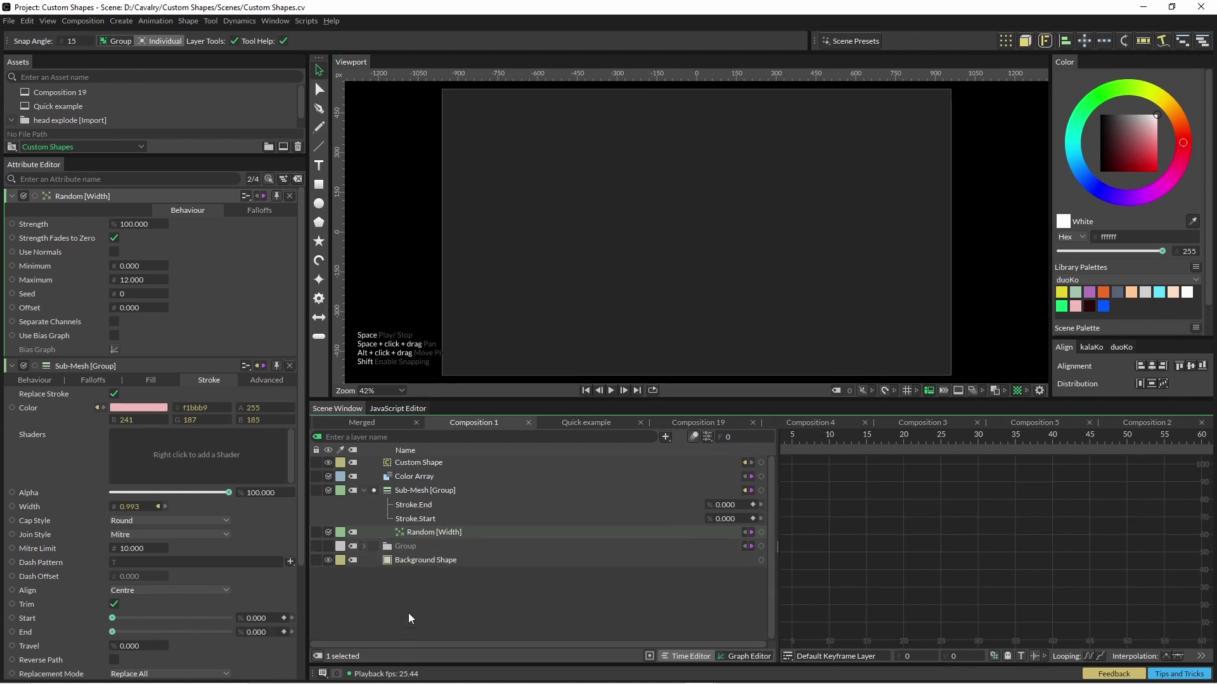
pyautogui.press('space')
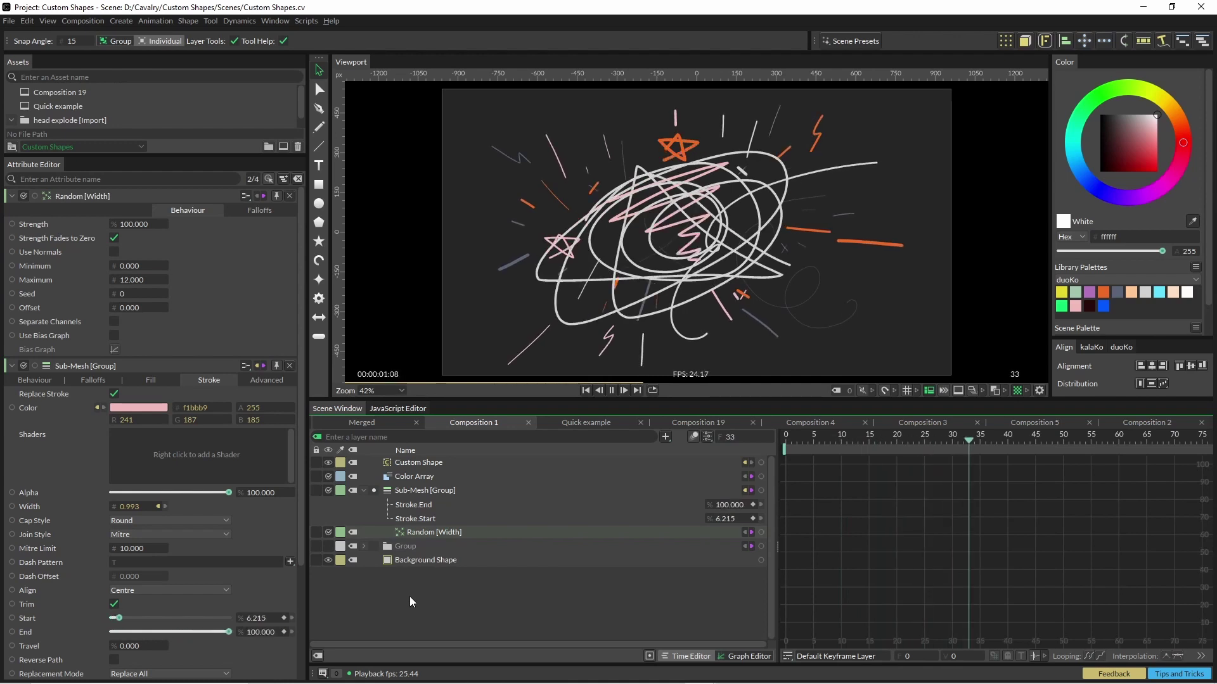